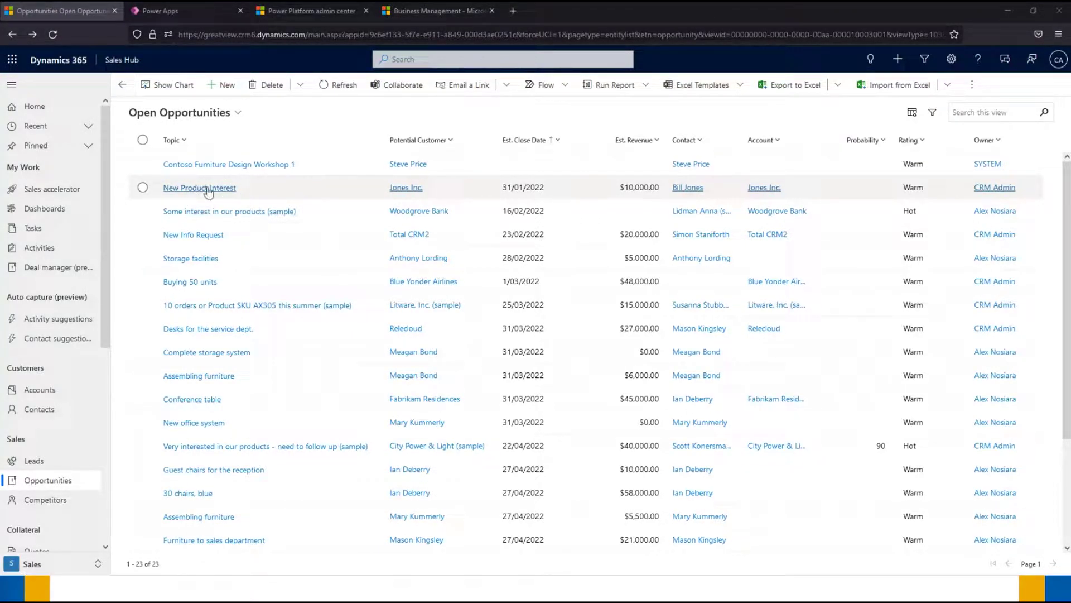
# Open the New Product Interest opportunity and show its Propose stage steps.
pyautogui.click(209, 188)
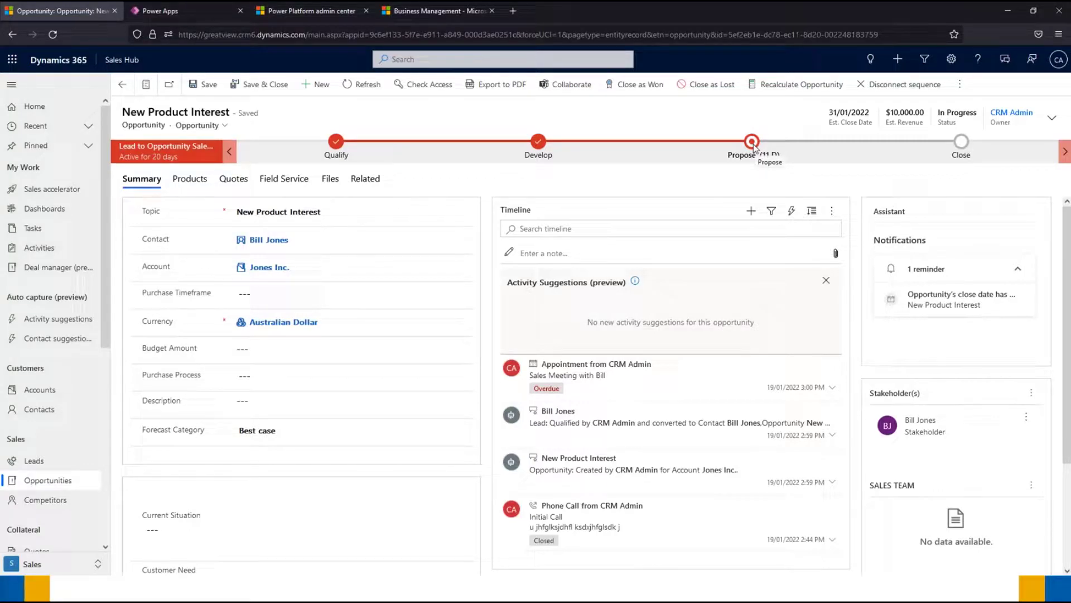
pyautogui.click(752, 143)
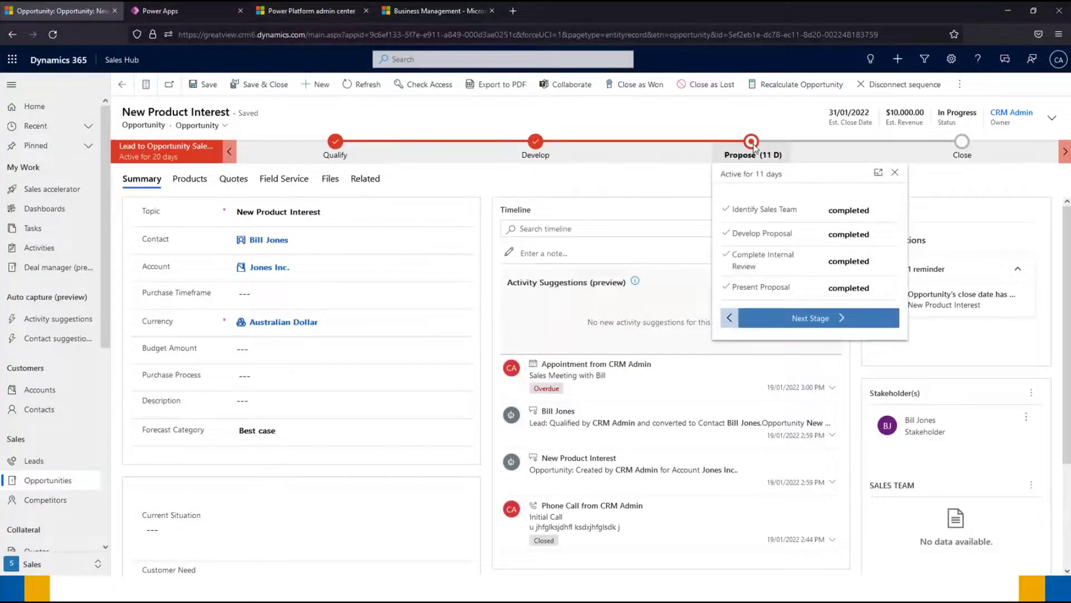
# Move the opportunity to the Close stage, make Propose active again, then return to Power Apps.
pyautogui.click(828, 323)
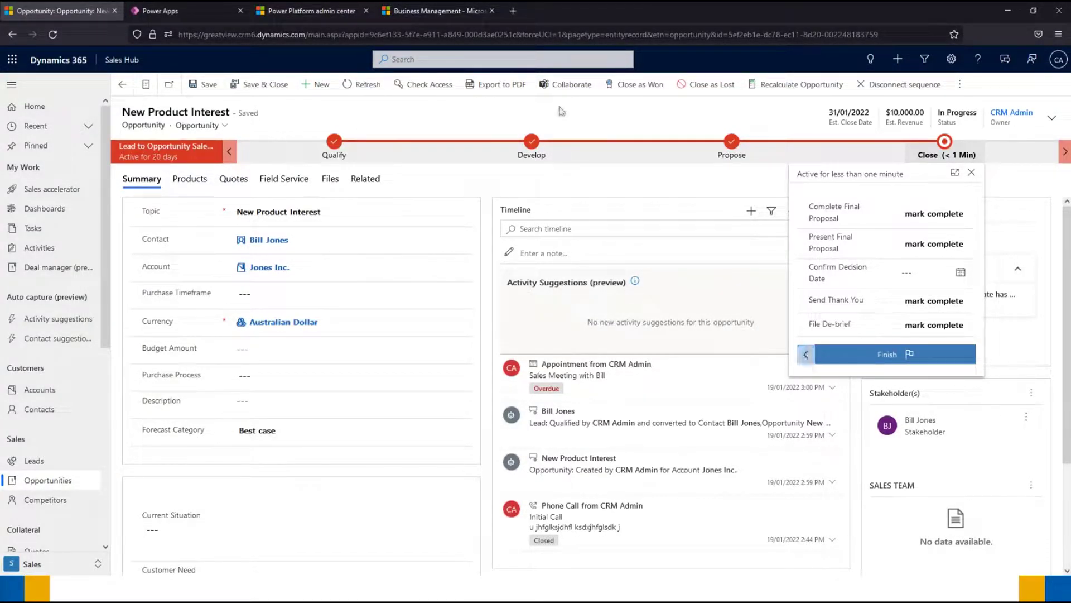
pyautogui.click(231, 155)
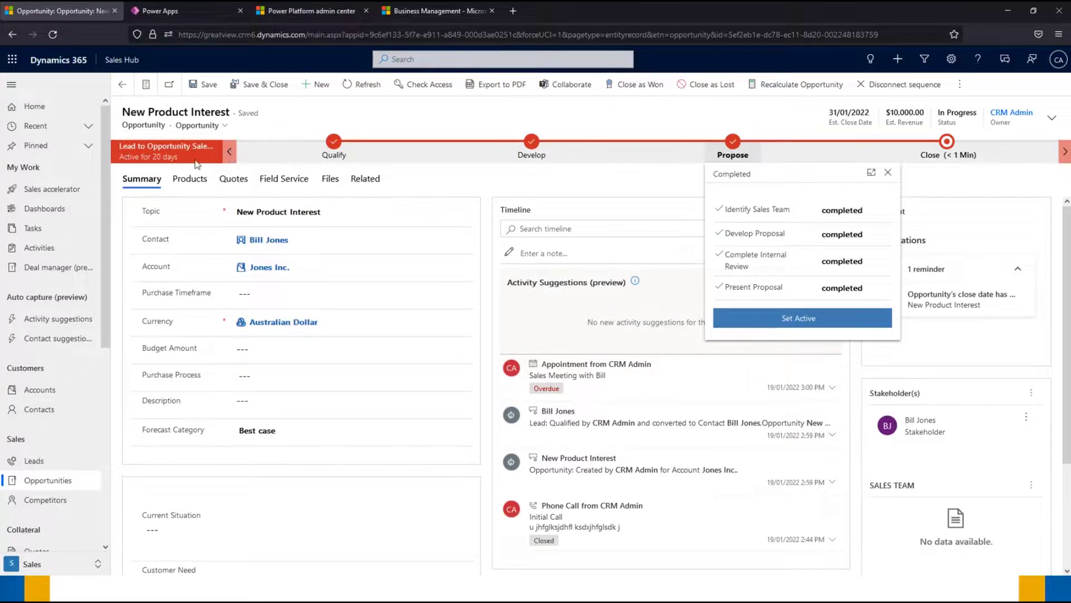
pyautogui.click(772, 323)
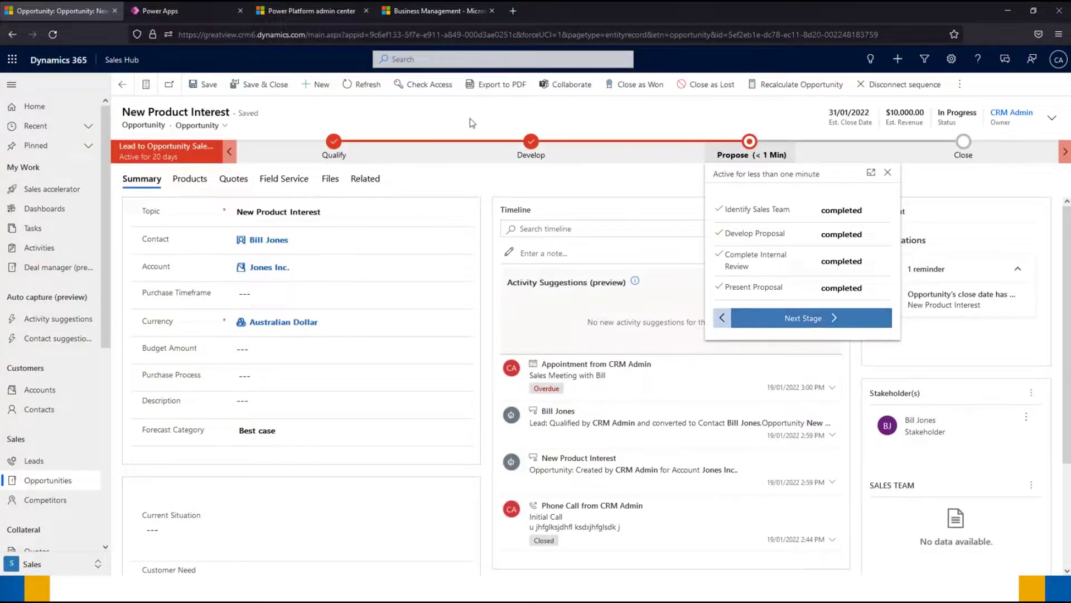
pyautogui.click(469, 118)
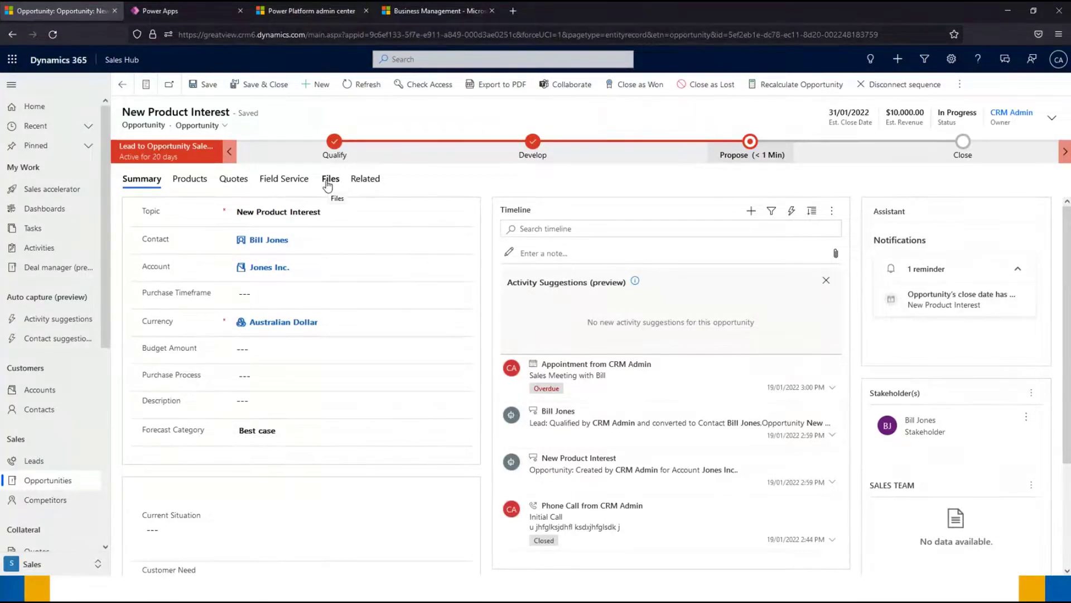
pyautogui.click(184, 11)
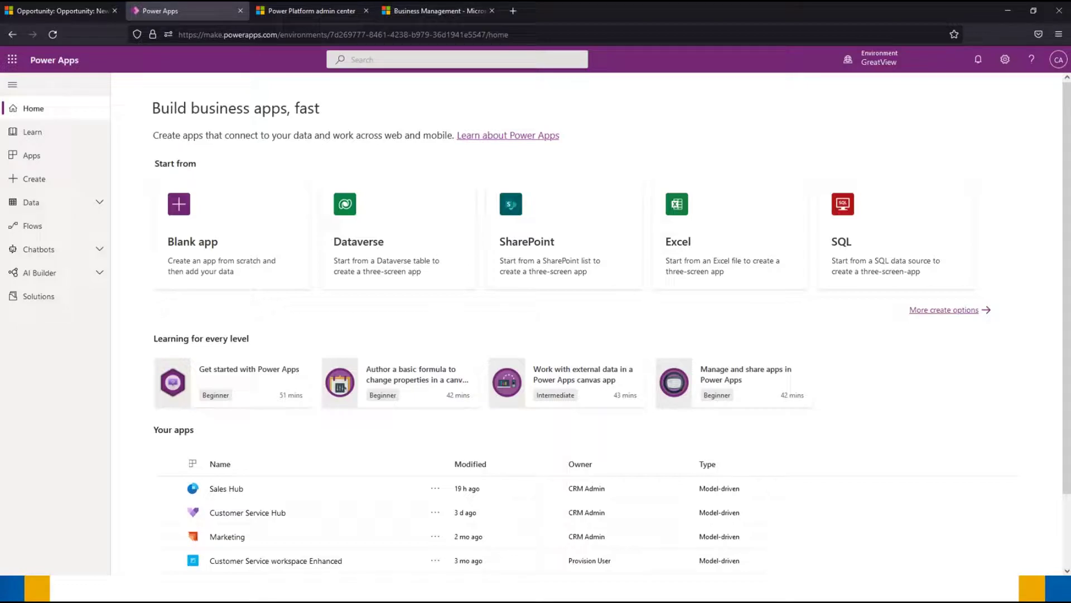
# Confirm the GreatView environment and start a new flow from Flows > Business process flows.
pyautogui.click(880, 62)
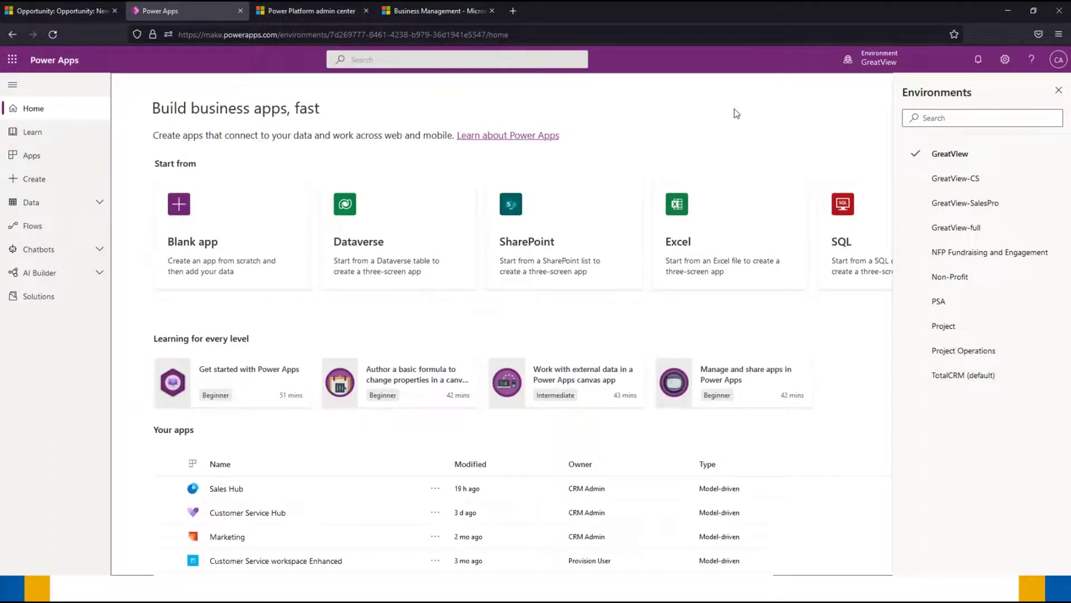
pyautogui.click(1058, 90)
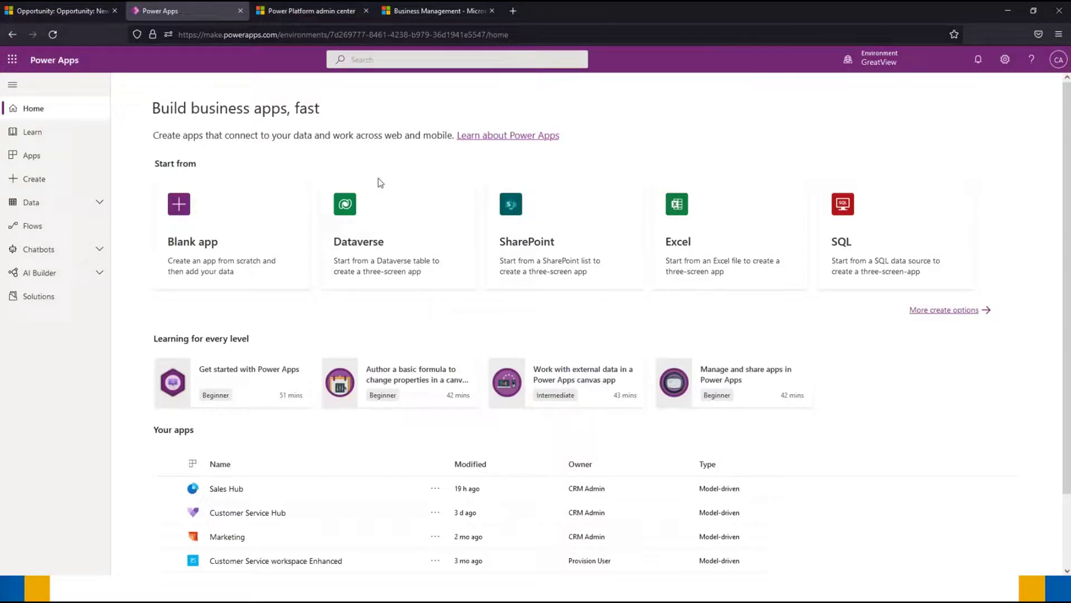
pyautogui.click(43, 229)
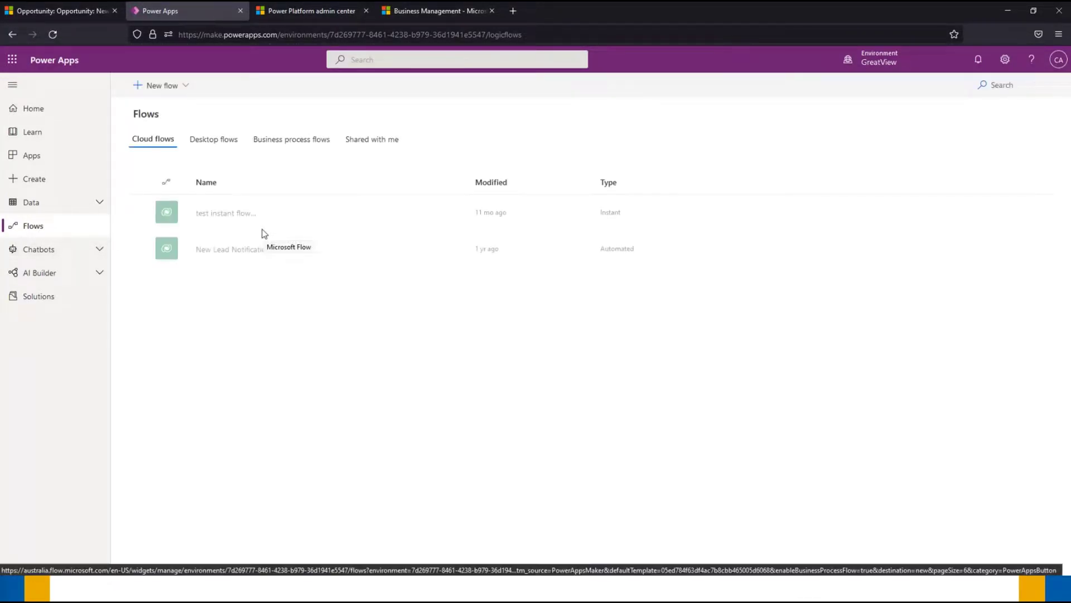
pyautogui.click(300, 143)
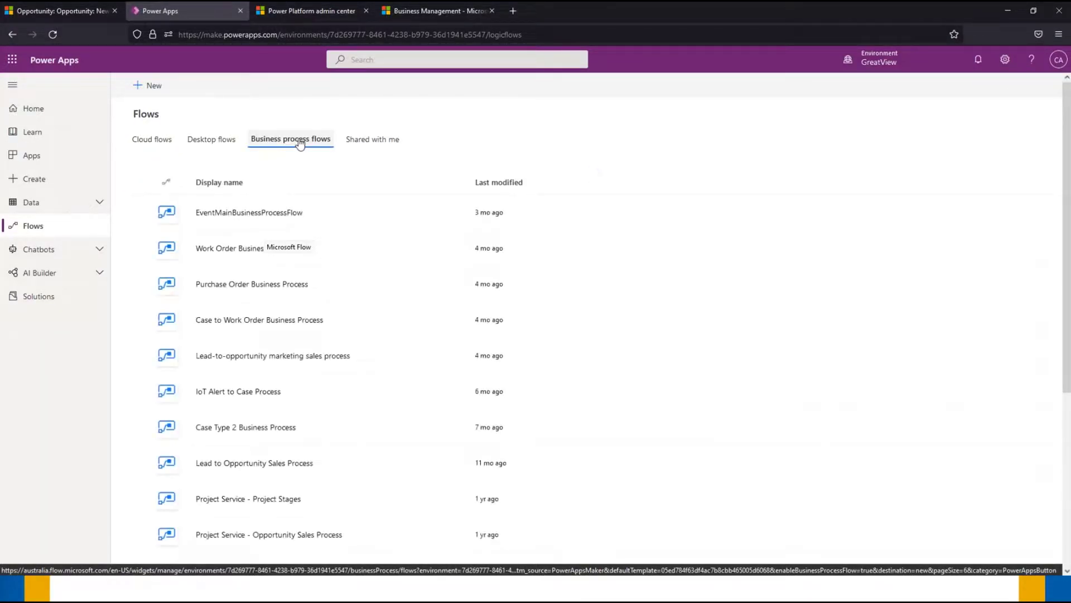
pyautogui.click(149, 88)
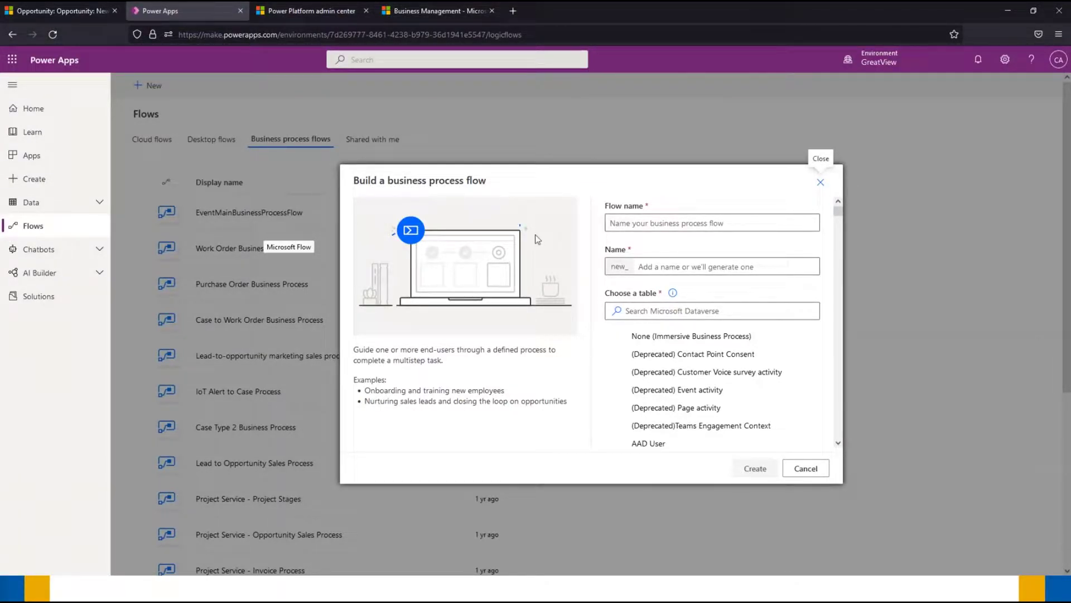
# Create a business process flow named 'Greatview Opp process' on the Opportunity table.
pyautogui.click(639, 221)
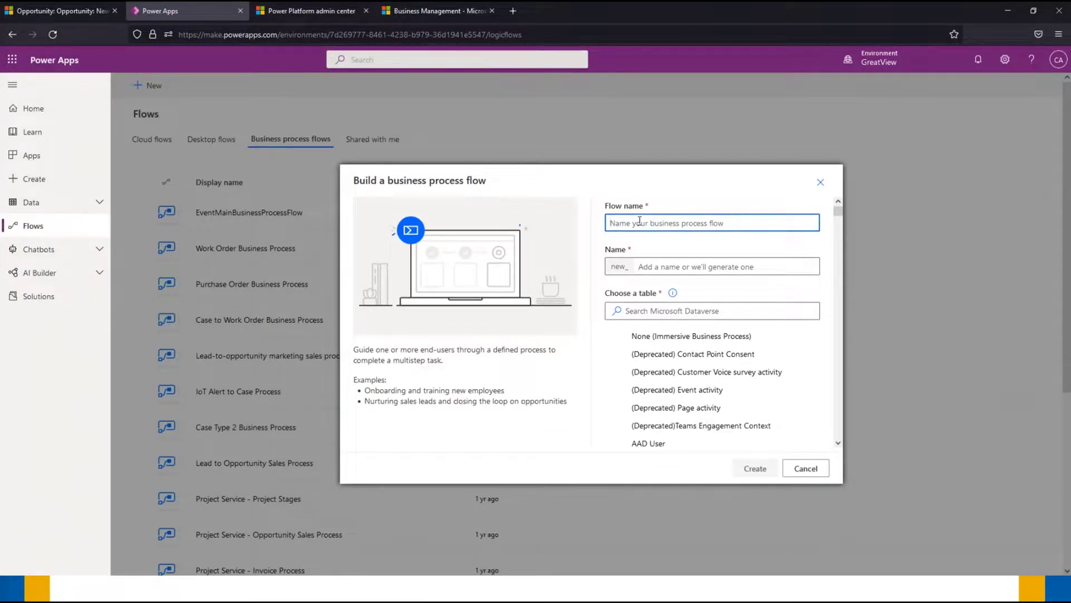
pyautogui.write('Greatview Opp process')
pyautogui.click(630, 241)
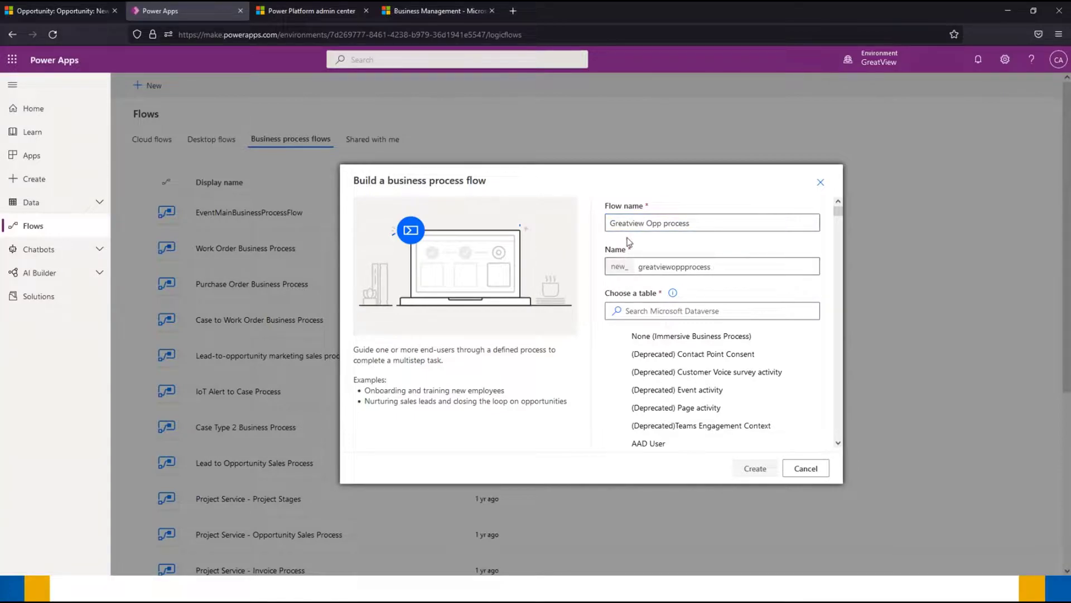
pyautogui.click(669, 314)
pyautogui.write('opp')
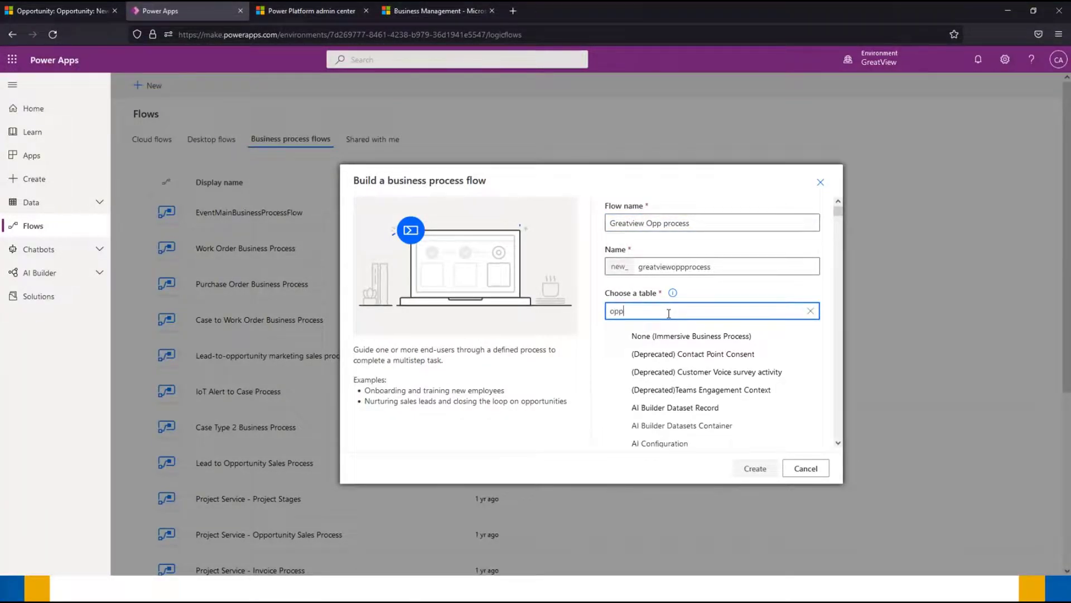
pyautogui.click(669, 337)
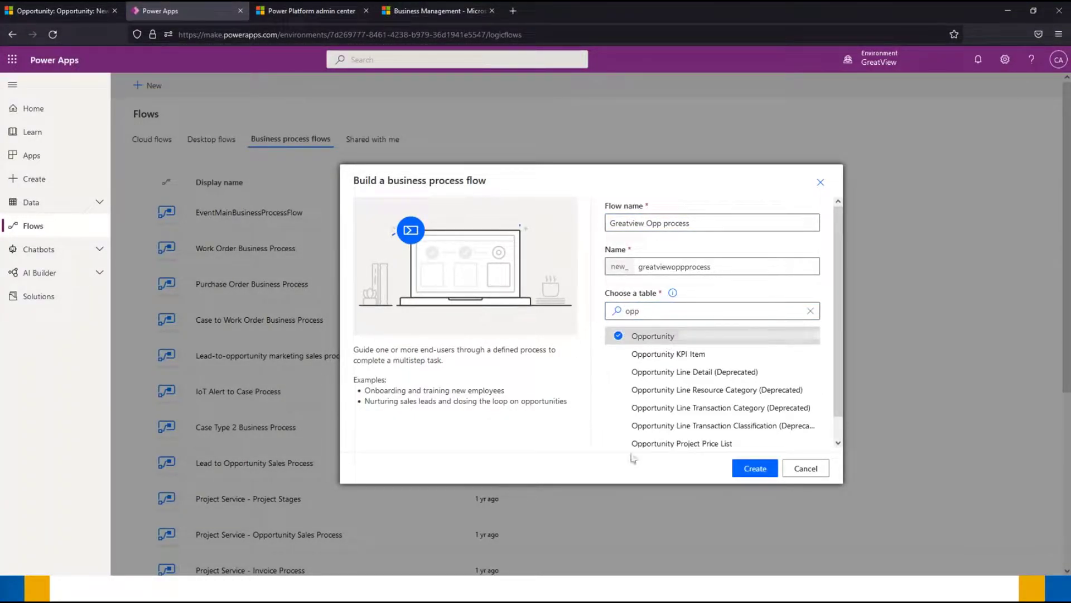
pyautogui.click(749, 472)
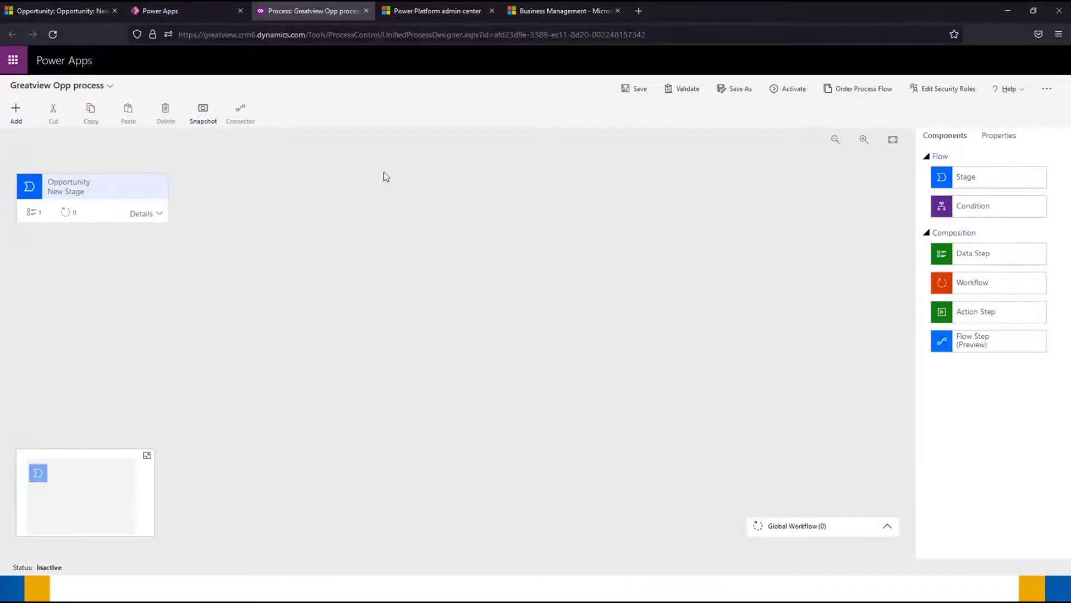
pyautogui.click(858, 92)
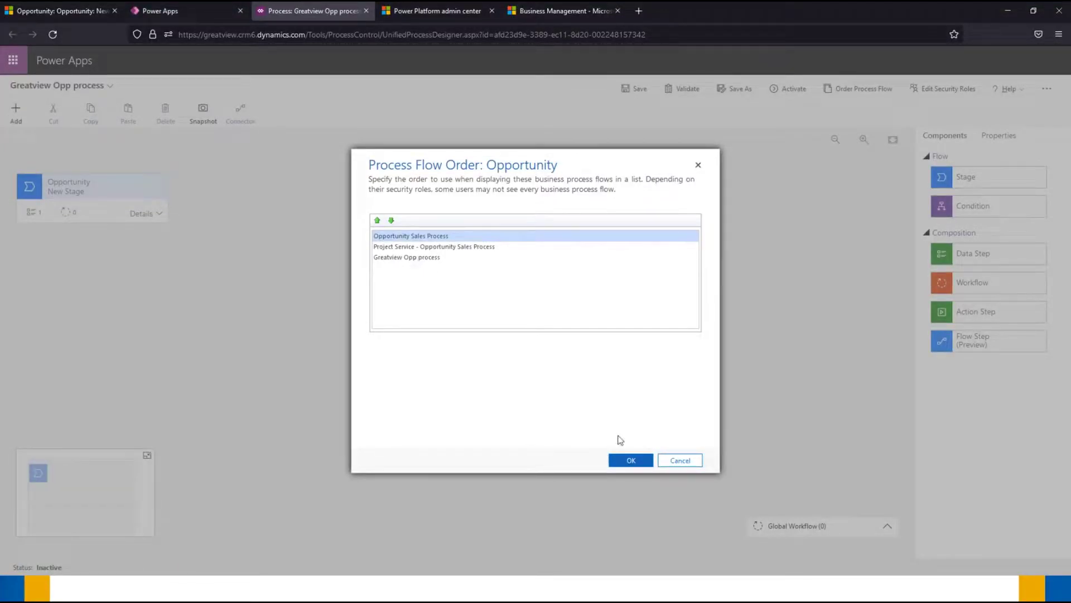
pyautogui.click(629, 460)
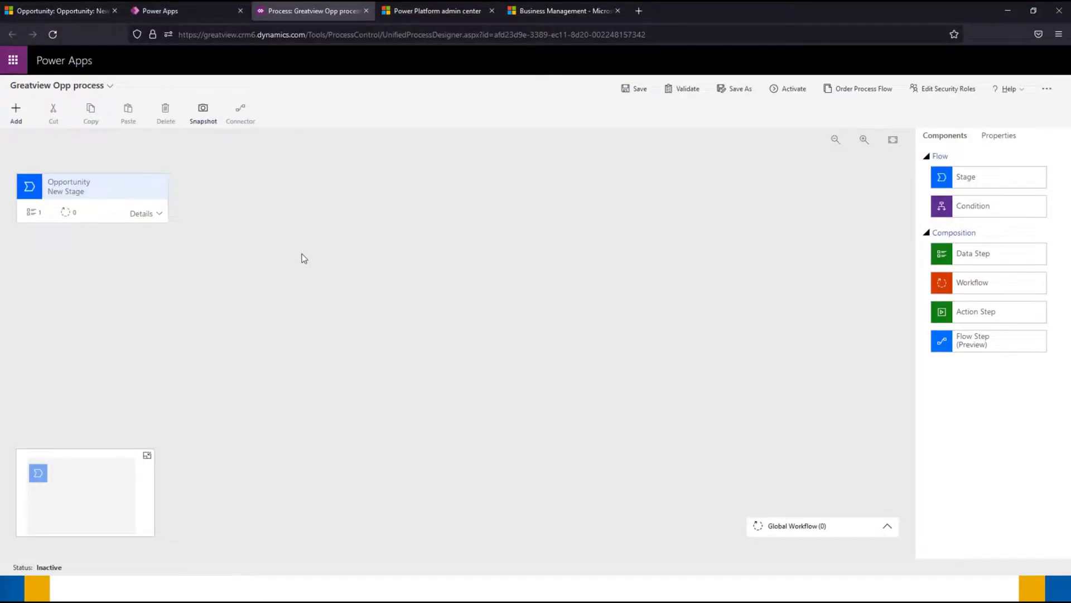
# Rename the first Opportunity stage to Enquiry with category Qualify and apply it.
pyautogui.click(63, 193)
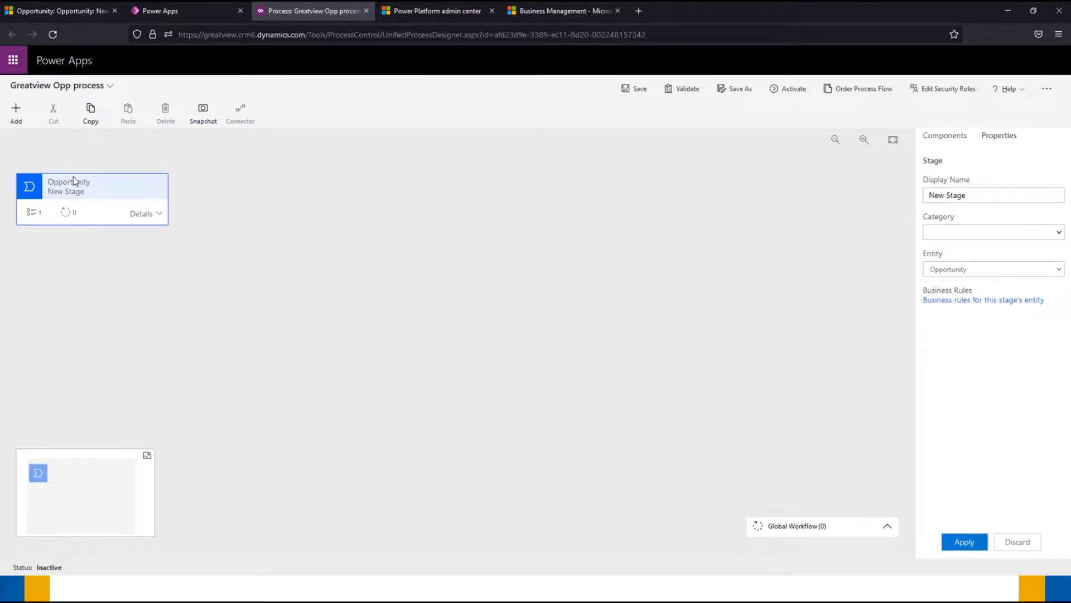
pyautogui.tripleClick(980, 195)
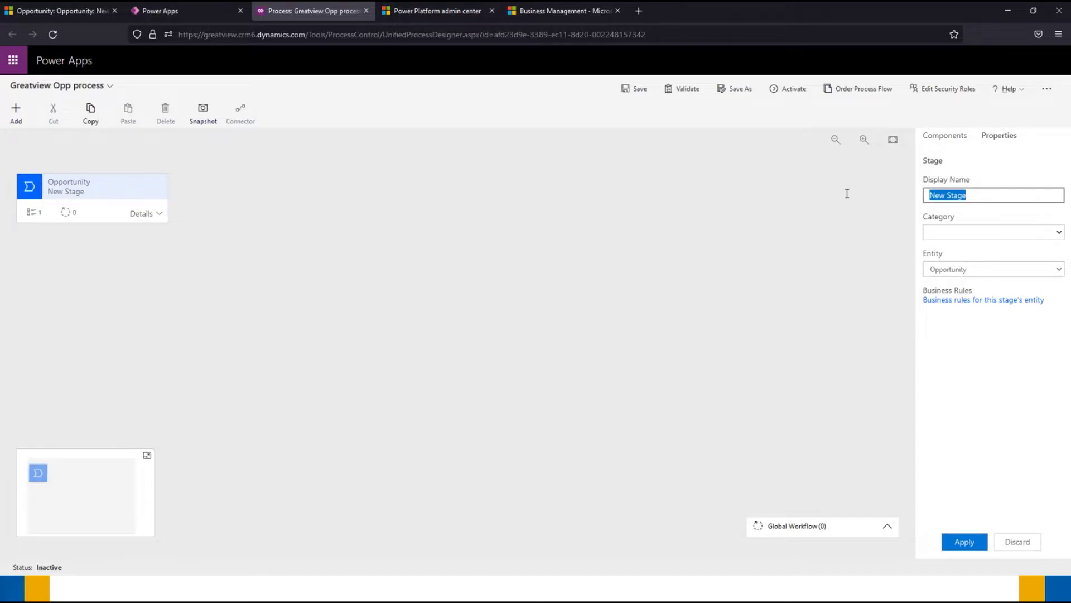
pyautogui.write('Enquiry')
pyautogui.click(973, 234)
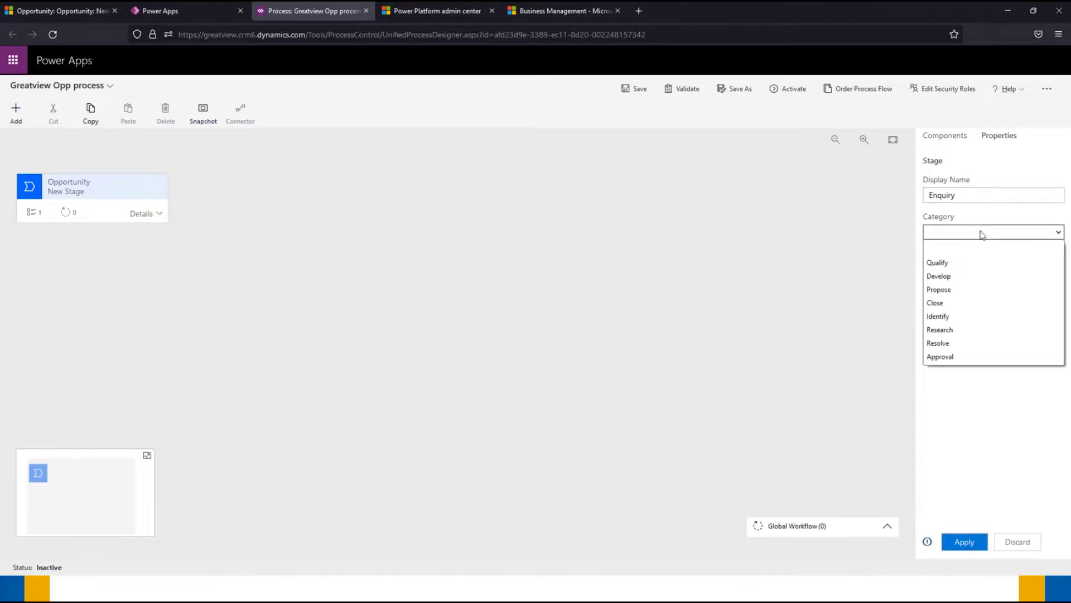
pyautogui.click(956, 265)
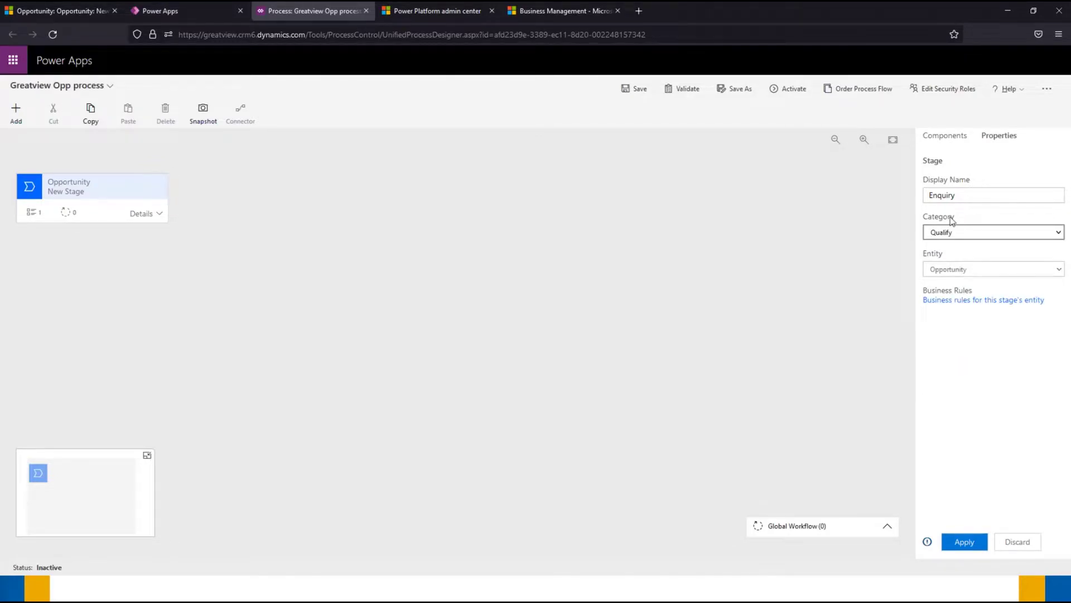
pyautogui.click(962, 545)
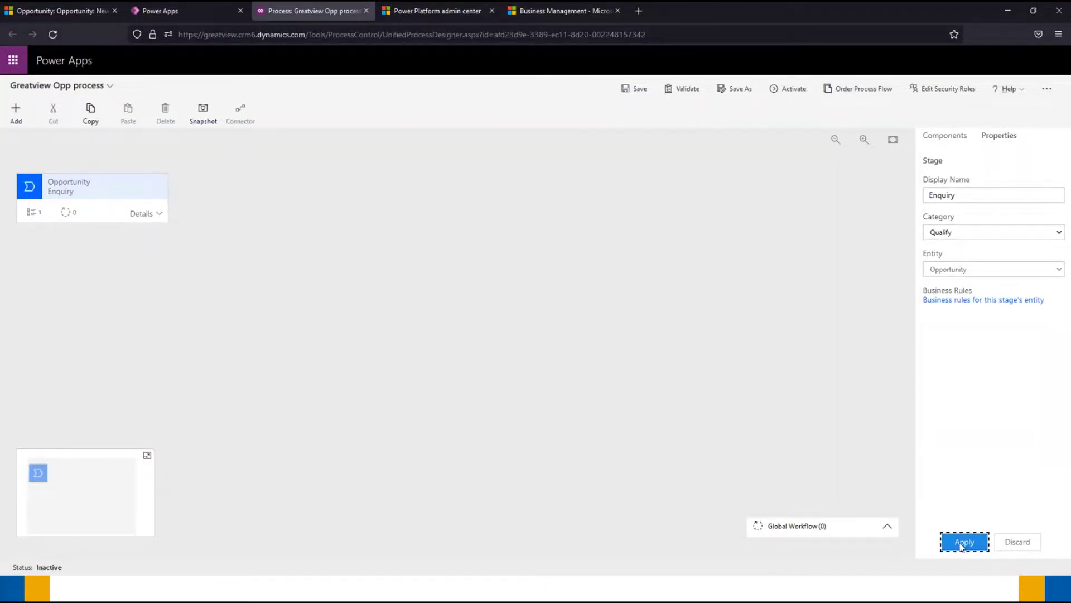
pyautogui.click(943, 137)
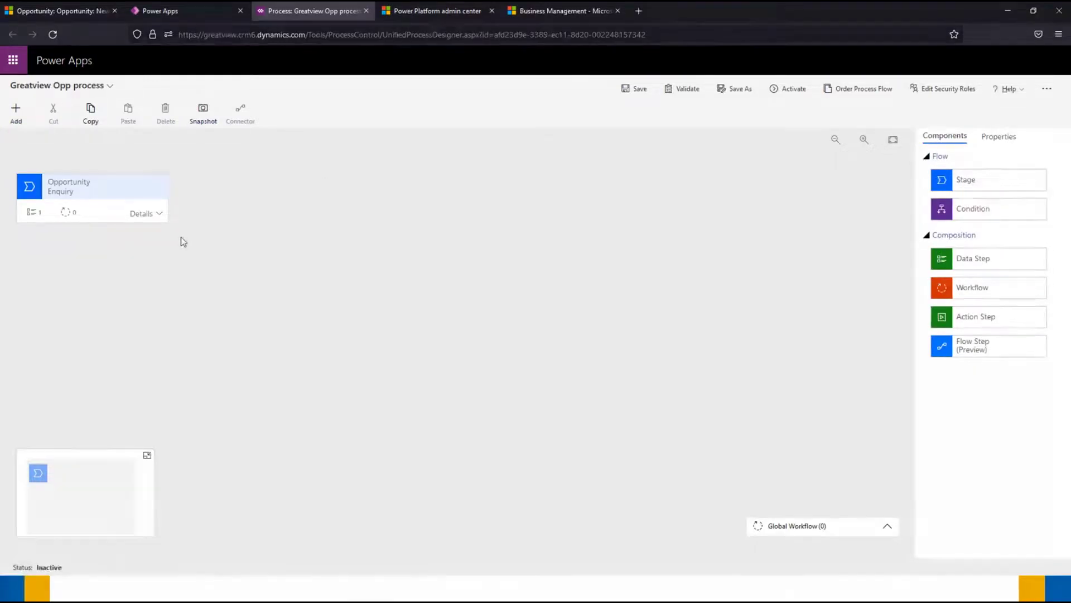
# Bind the Enquiry stage's Data Step #1 to Budget Amount, mark it required, and apply.
pyautogui.click(145, 218)
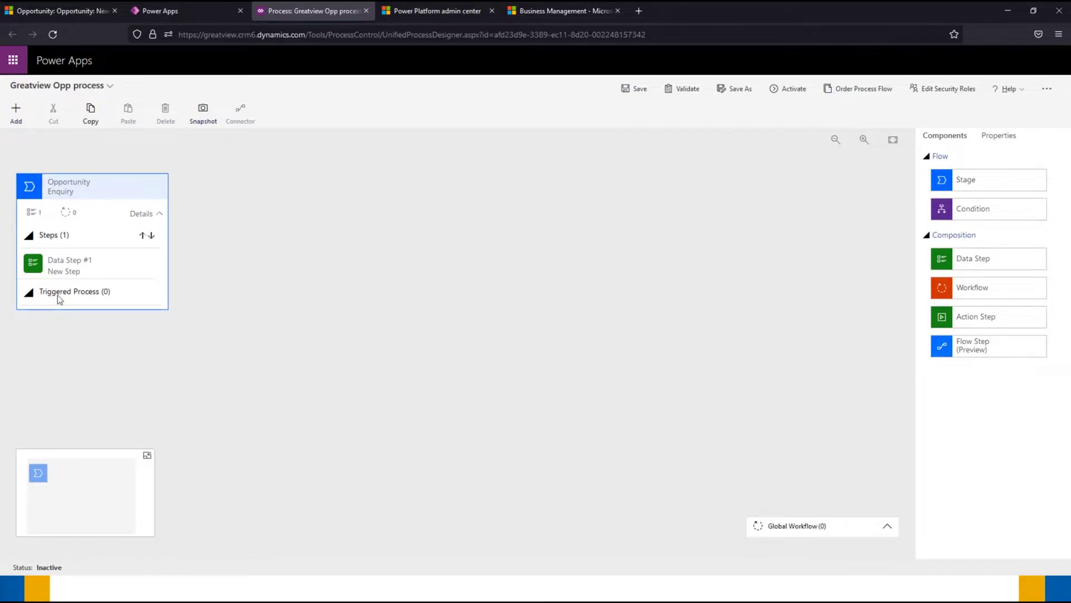
pyautogui.click(78, 267)
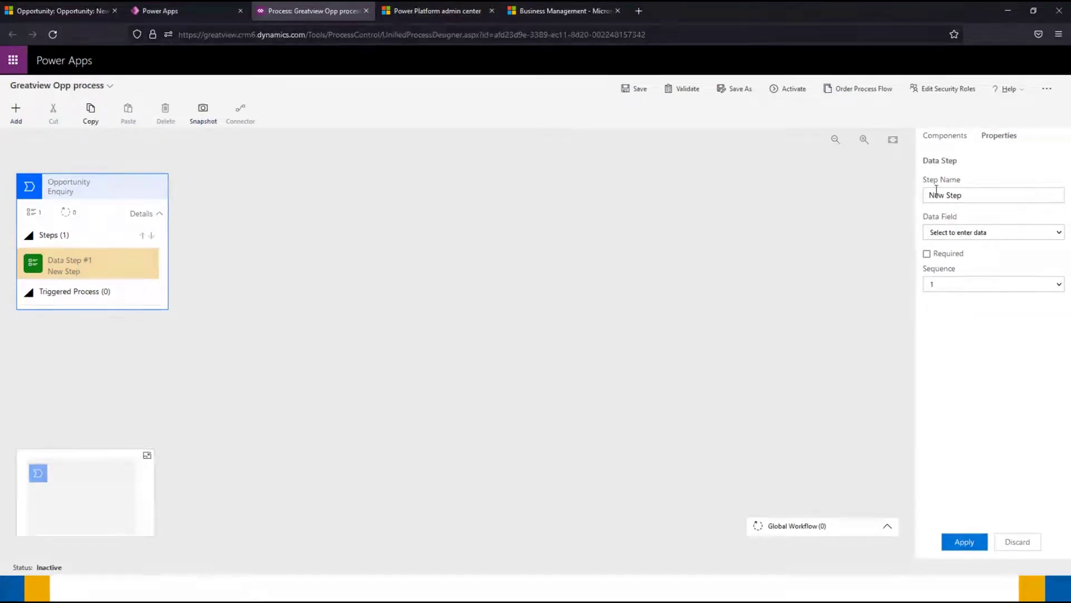
pyautogui.click(976, 234)
pyautogui.press('b')
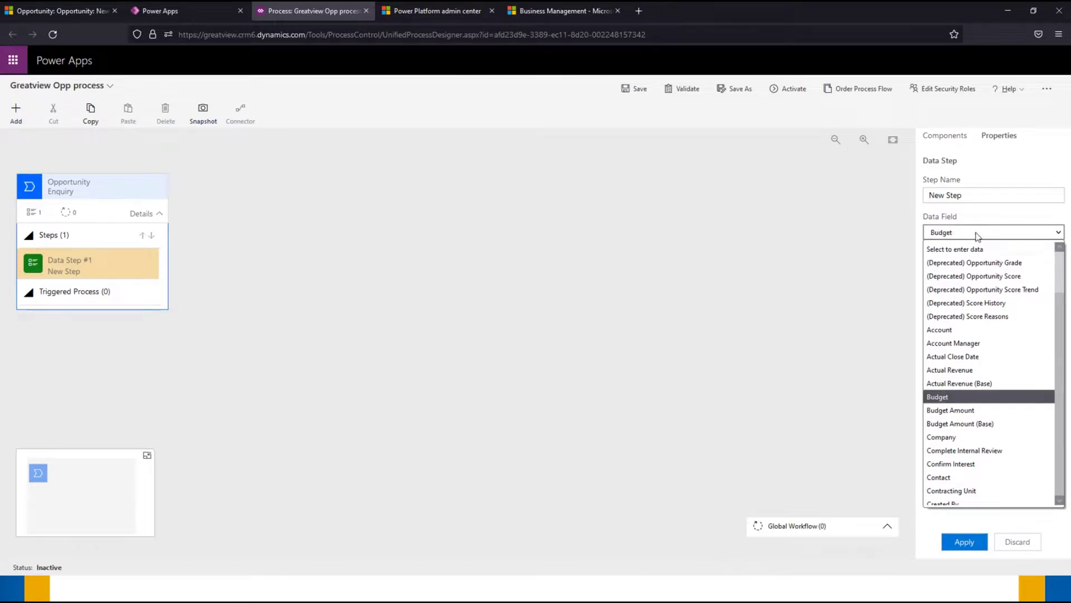
pyautogui.press('Down')
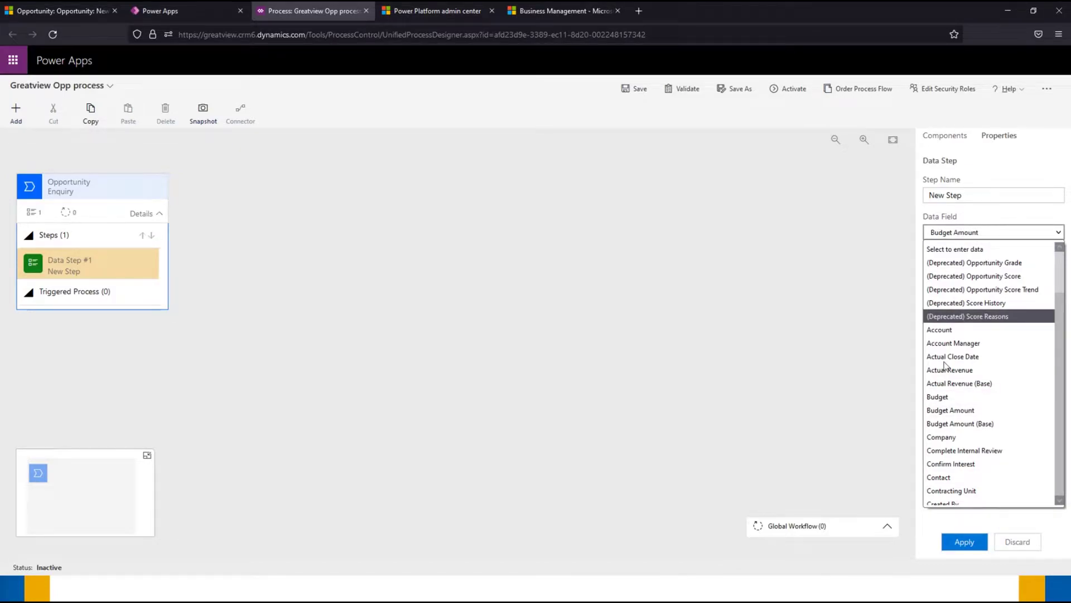
pyautogui.click(965, 410)
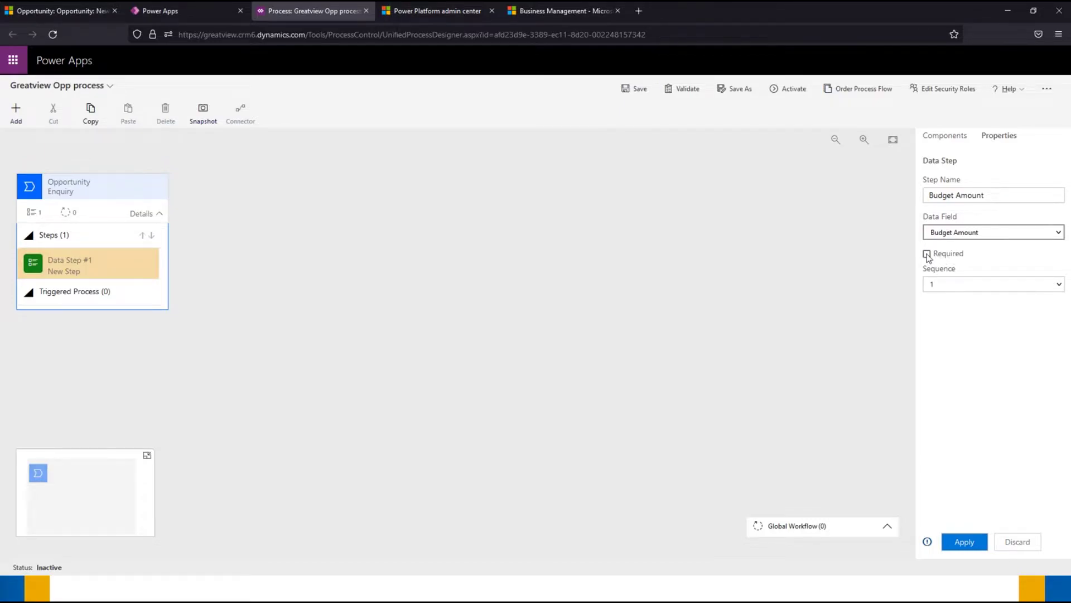
pyautogui.click(927, 254)
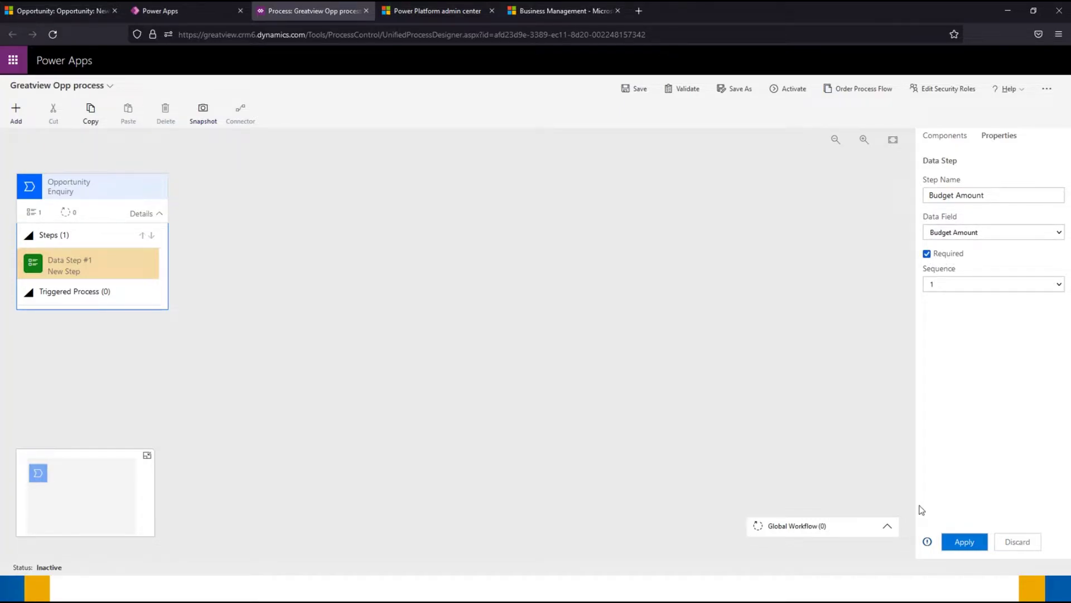
pyautogui.click(964, 541)
# Drag a Condition onto the canvas after the Enquiry stage and select it.
pyautogui.click(945, 137)
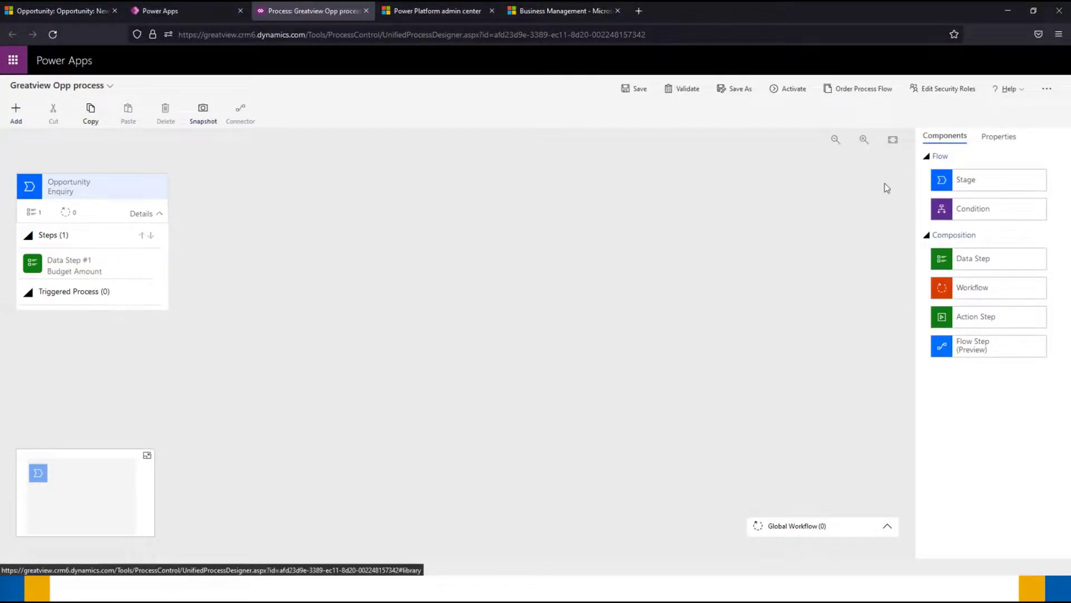
pyautogui.moveTo(951, 207); pyautogui.dragTo(189, 191)
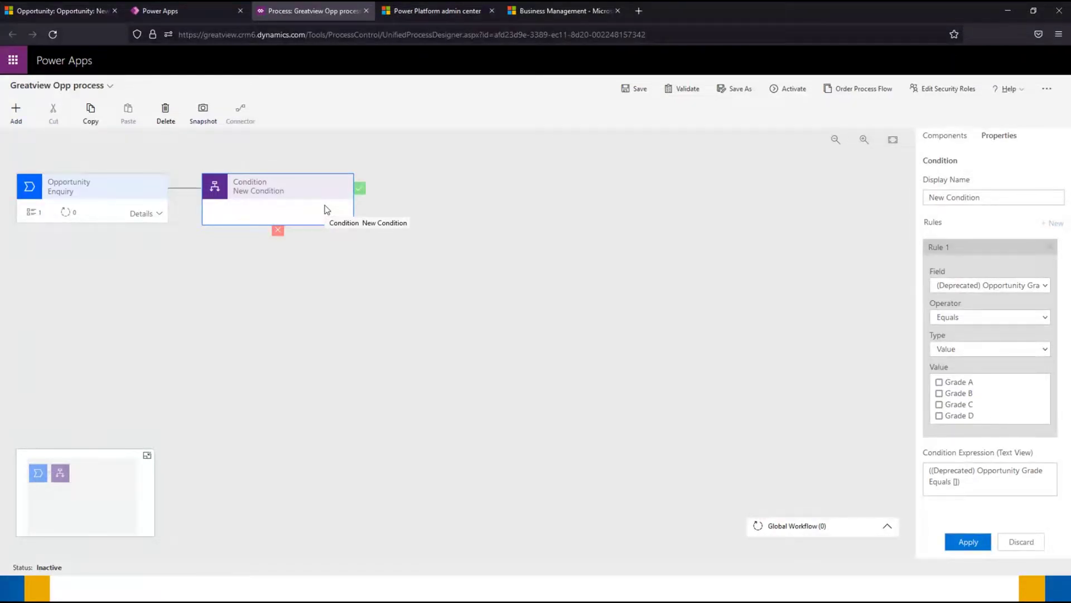
pyautogui.click(152, 213)
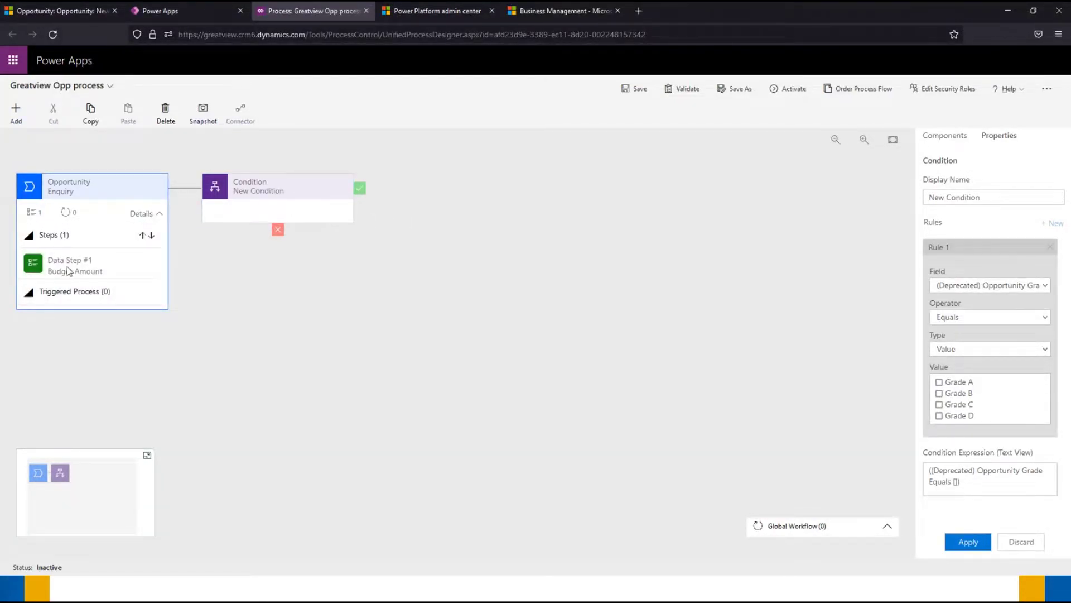
pyautogui.click(295, 198)
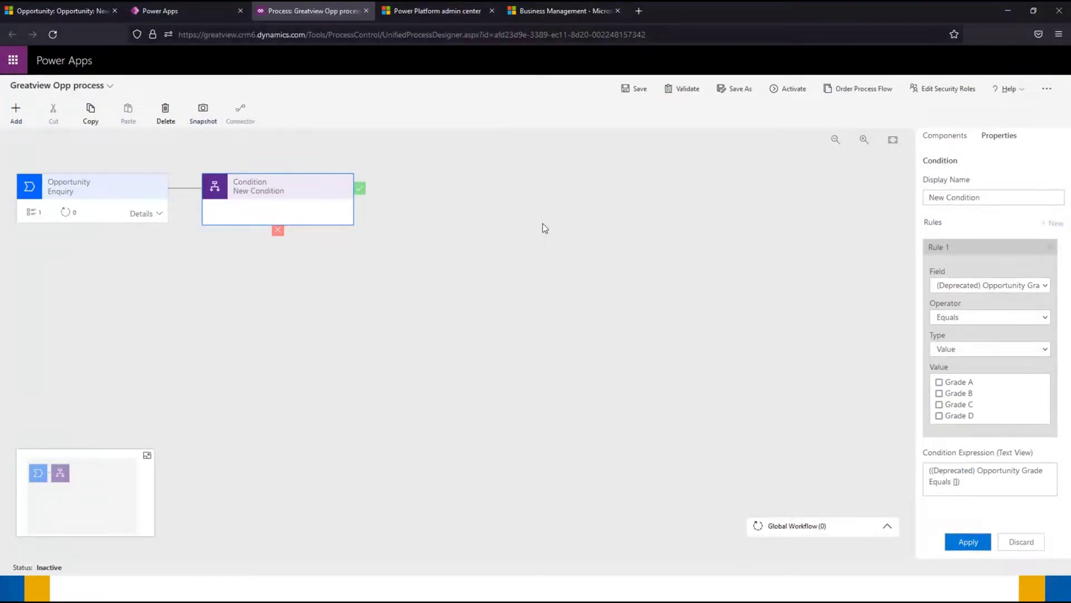
pyautogui.click(1016, 287)
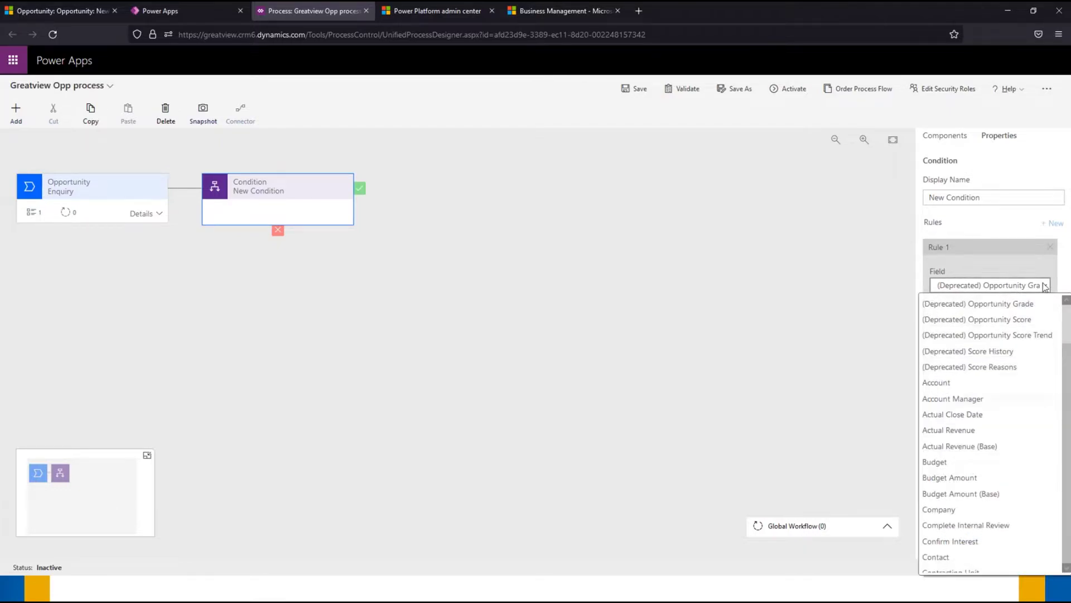
# Set the condition's Rule 1 to Budget Amount is greater than 10,000.
pyautogui.click(959, 477)
pyautogui.click(1045, 317)
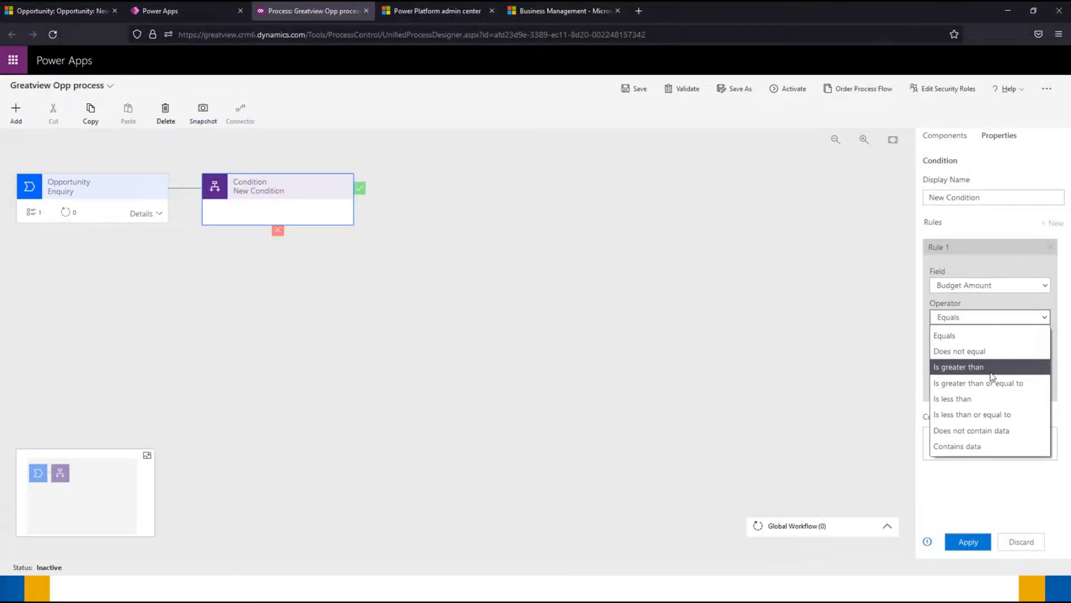
pyautogui.click(949, 367)
pyautogui.click(958, 379)
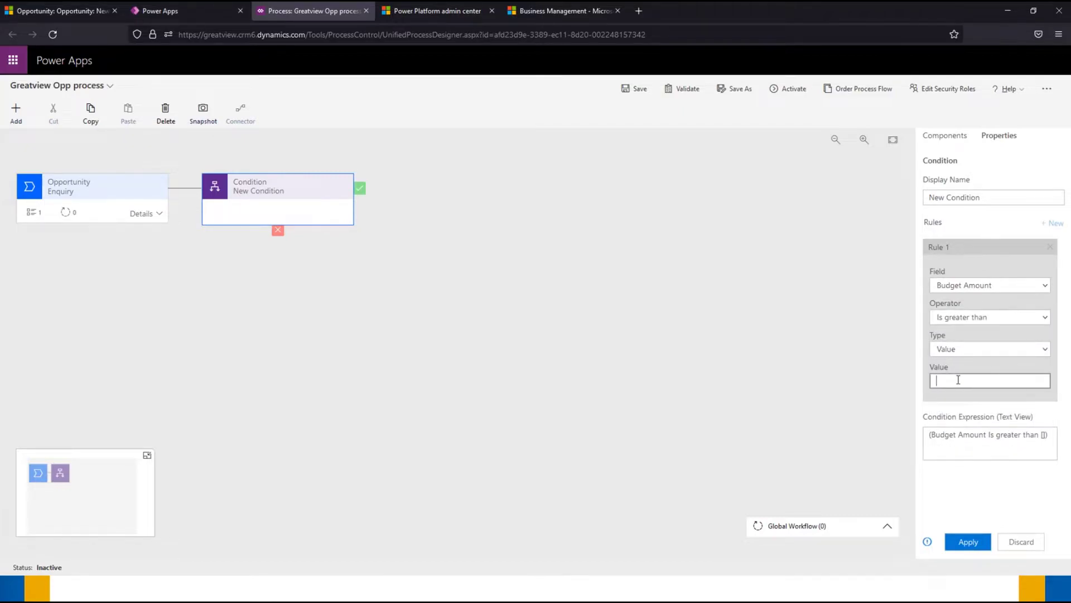
pyautogui.write('10000')
# Rename the condition to 'Budget > $10,000' and apply the changes.
pyautogui.moveTo(984, 197); pyautogui.dragTo(859, 193)
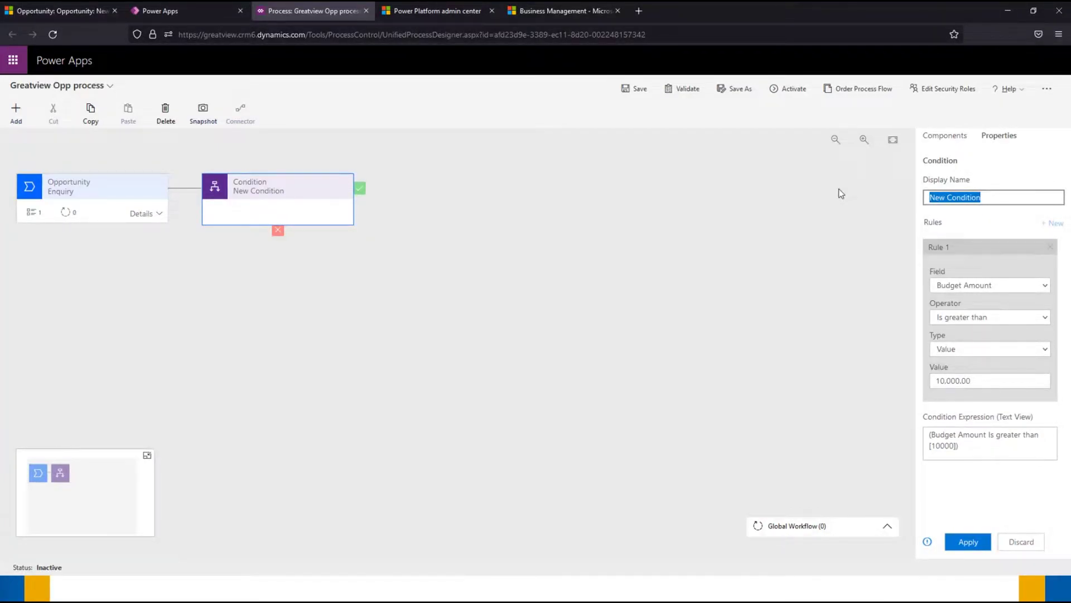
pyautogui.write('Budget > $10,00')
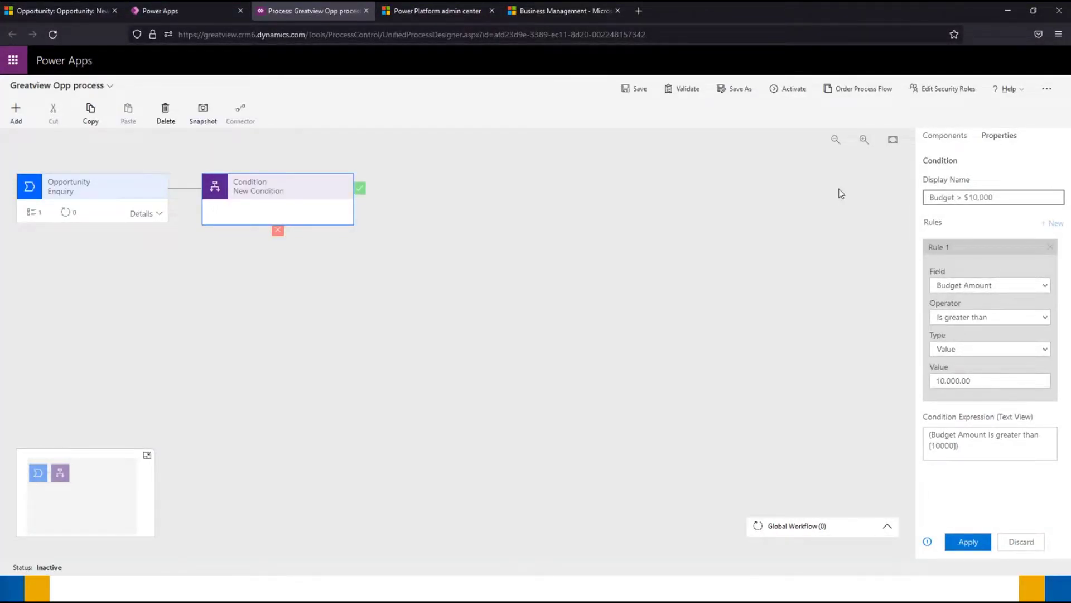
pyautogui.click(968, 541)
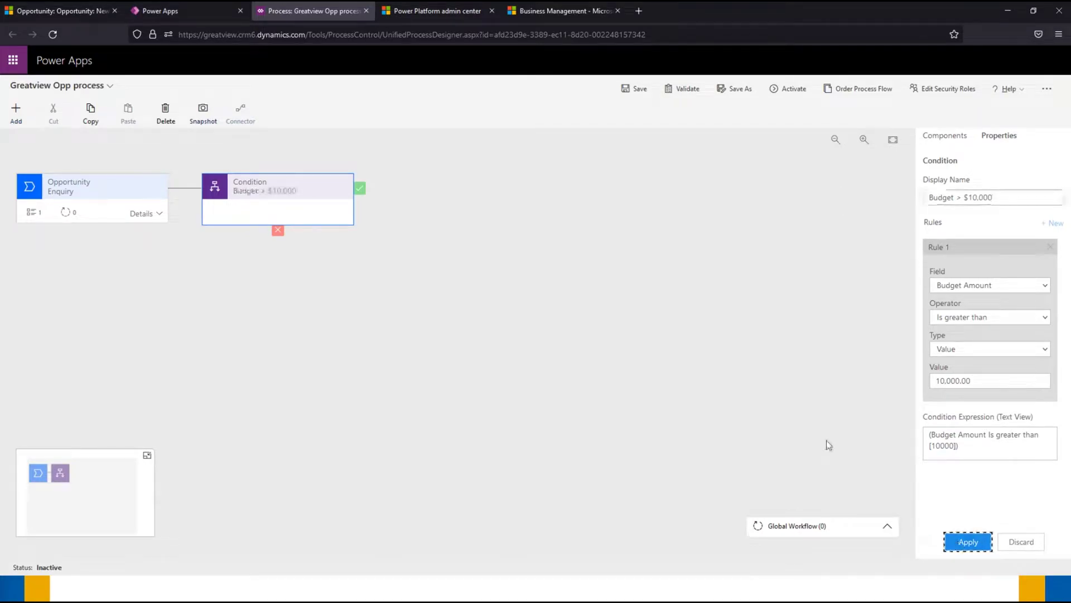
pyautogui.click(943, 135)
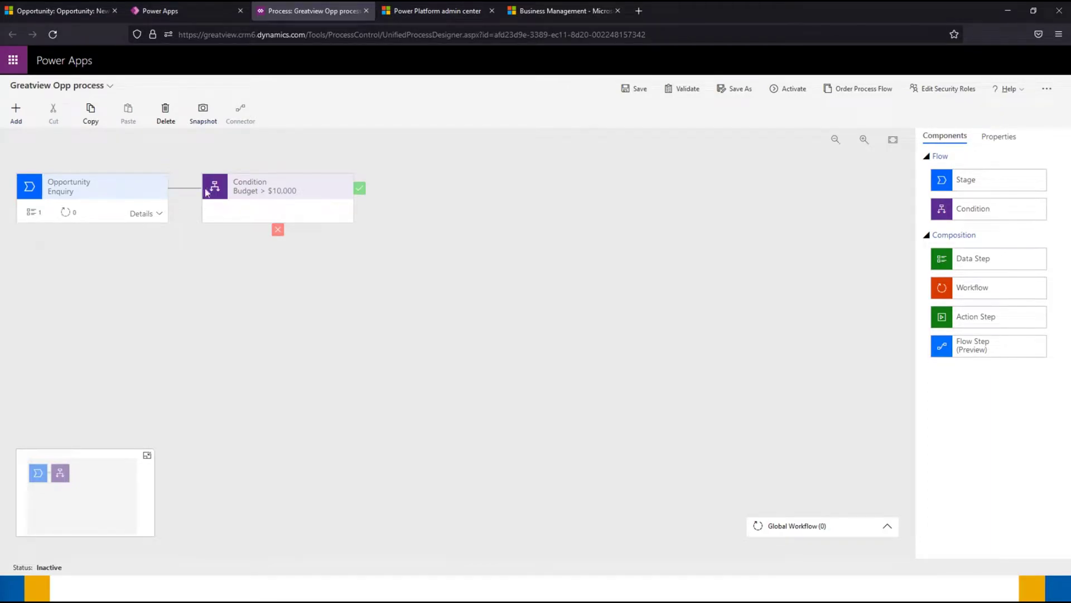
# Add a new stage on the condition's true branch and another on its false branch.
pyautogui.moveTo(970, 192); pyautogui.dragTo(378, 197)
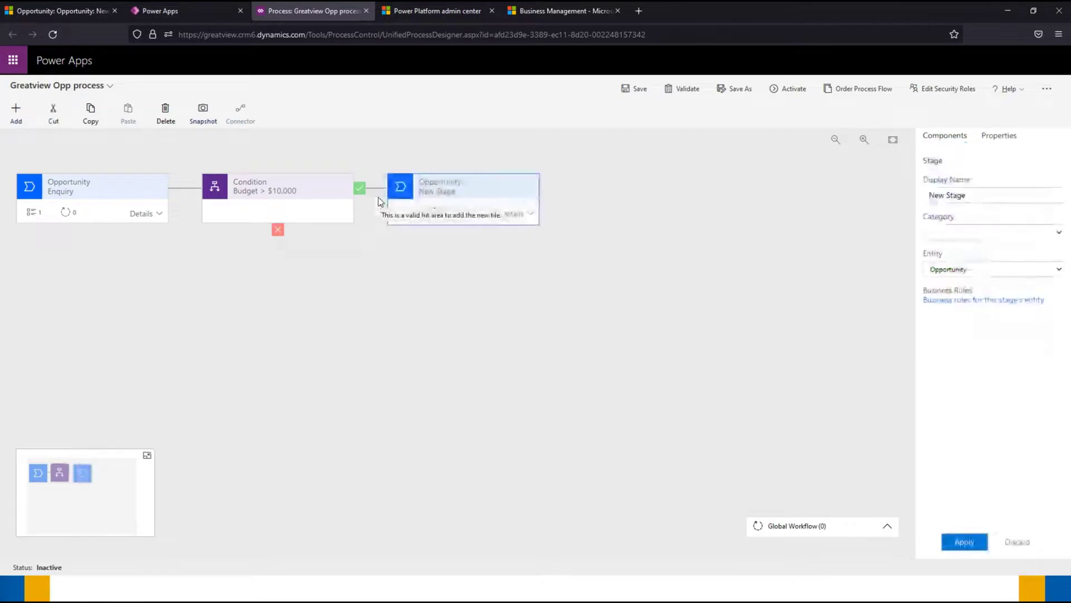
pyautogui.click(936, 139)
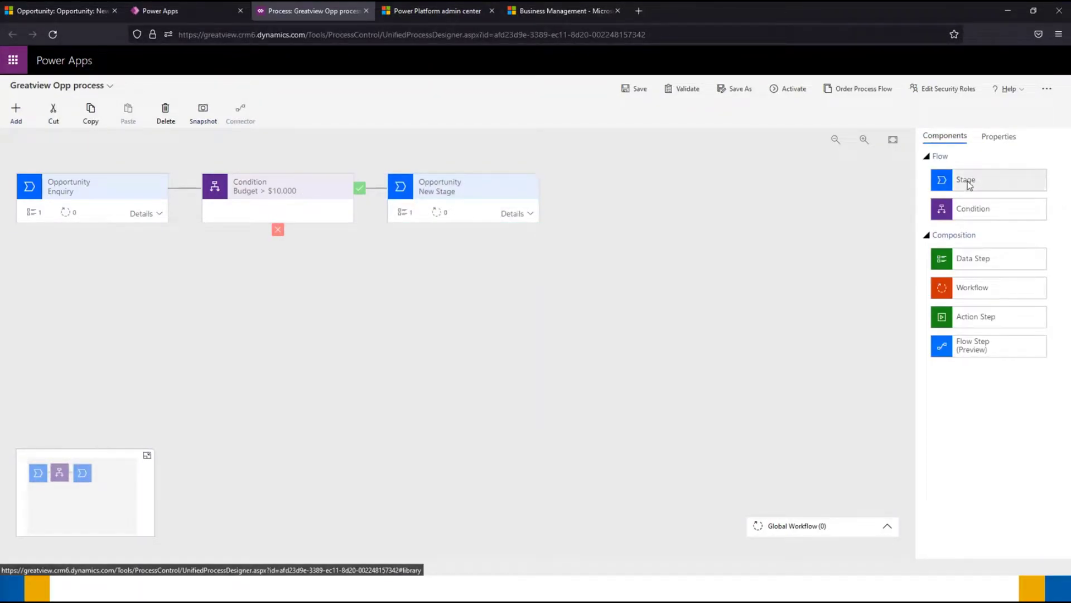
pyautogui.moveTo(970, 185); pyautogui.dragTo(306, 249)
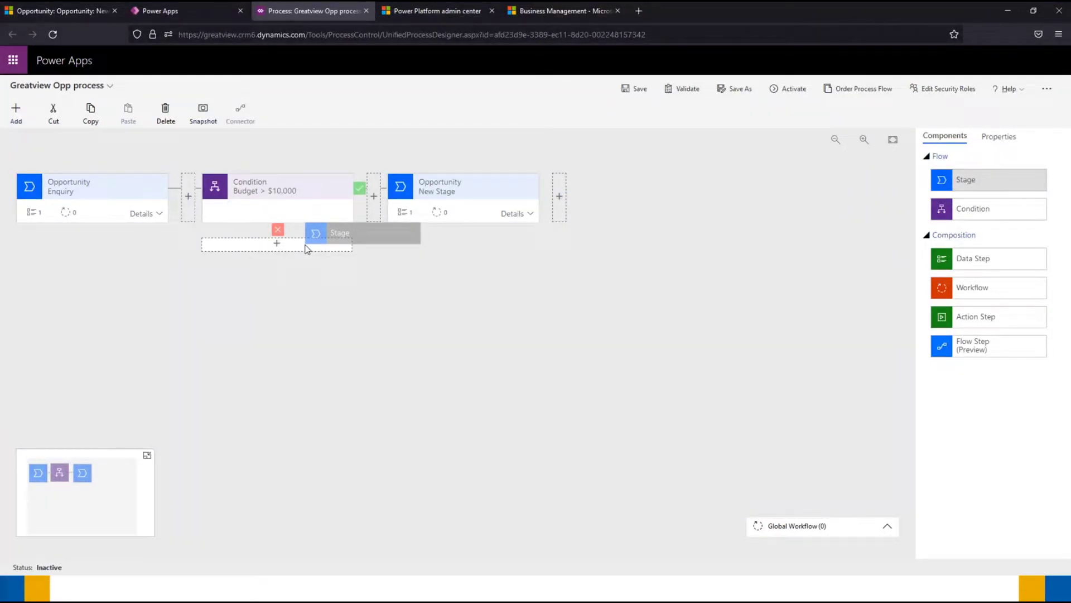
pyautogui.moveTo(306, 250); pyautogui.dragTo(306, 250)
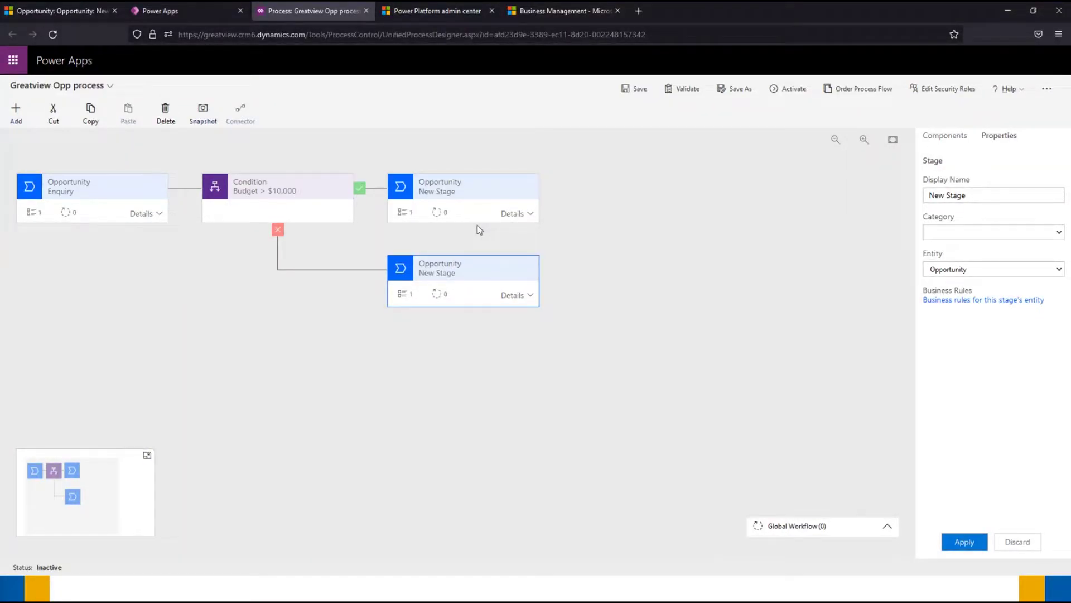
pyautogui.click(467, 194)
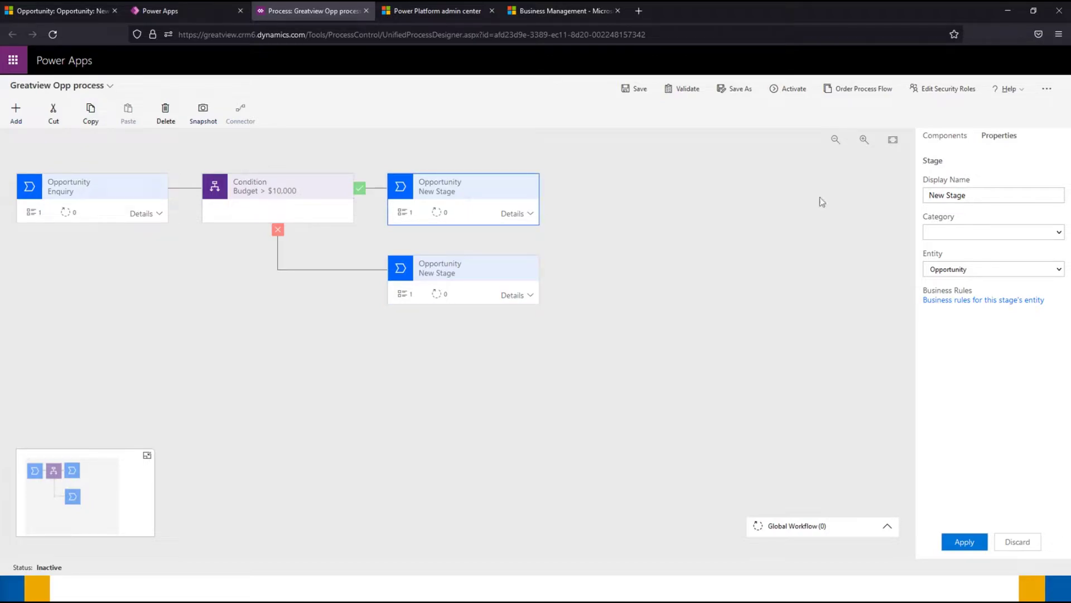
# Name both branch stages Quote with category Develop.
pyautogui.click(966, 194)
pyautogui.write('Quote')
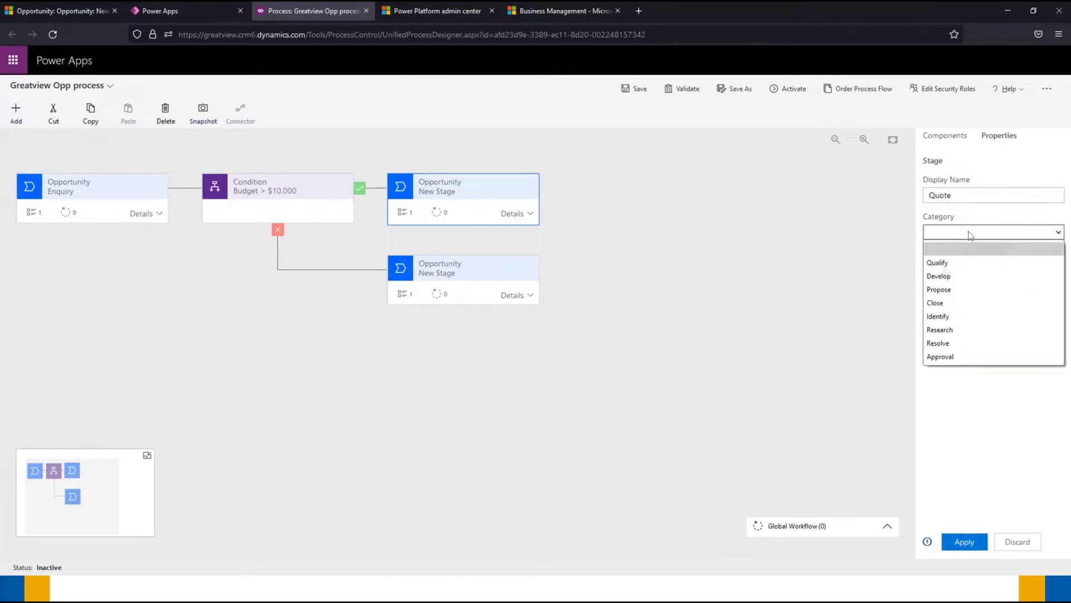
pyautogui.click(950, 275)
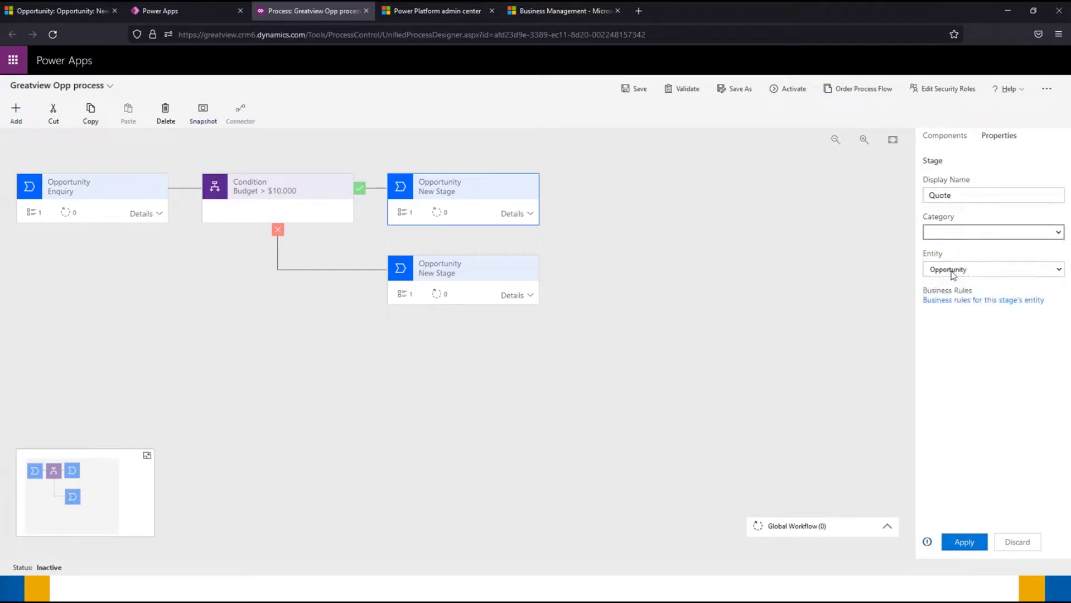
pyautogui.click(960, 549)
pyautogui.click(487, 261)
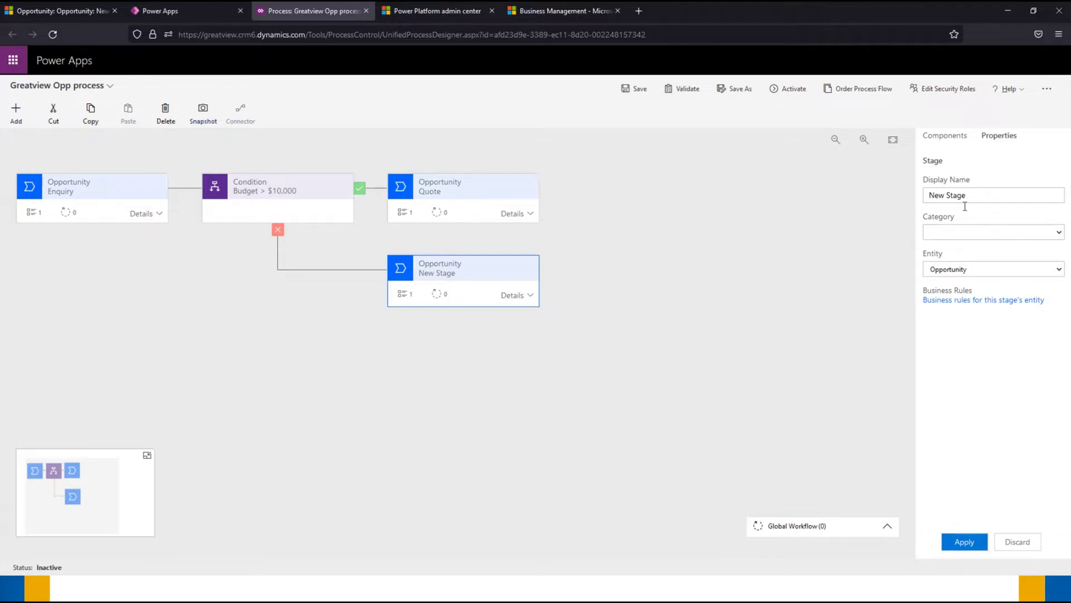
pyautogui.click(984, 197)
pyautogui.write('Quote')
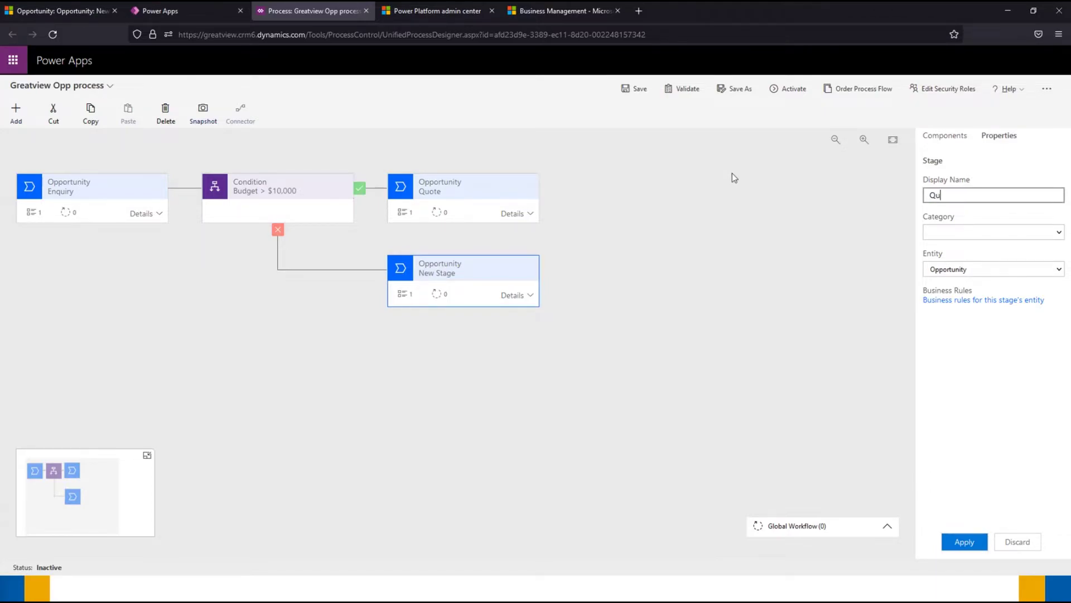
pyautogui.click(976, 232)
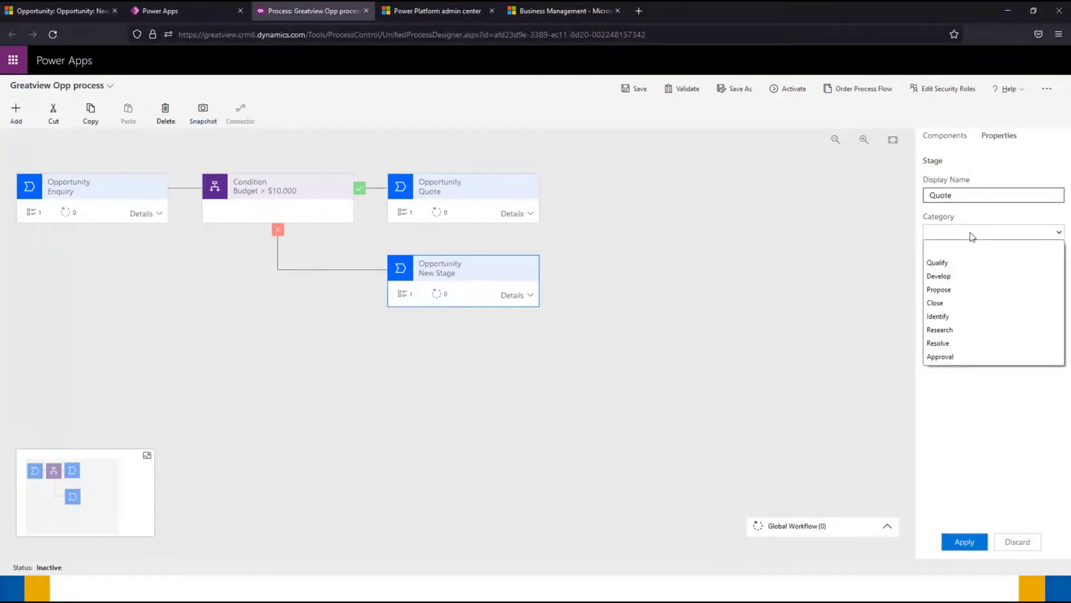
pyautogui.click(947, 275)
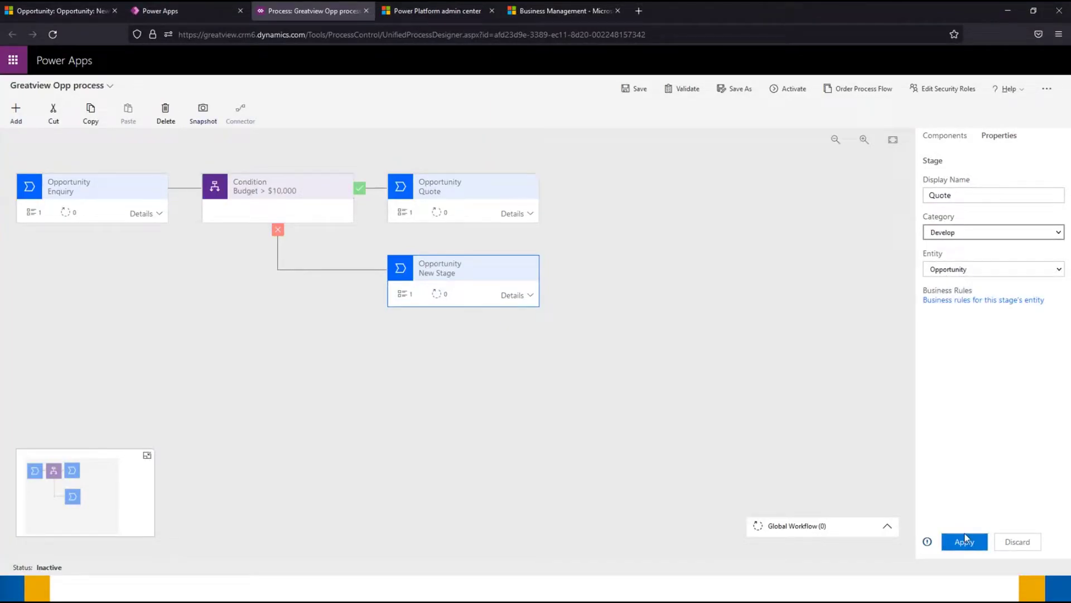
pyautogui.click(965, 542)
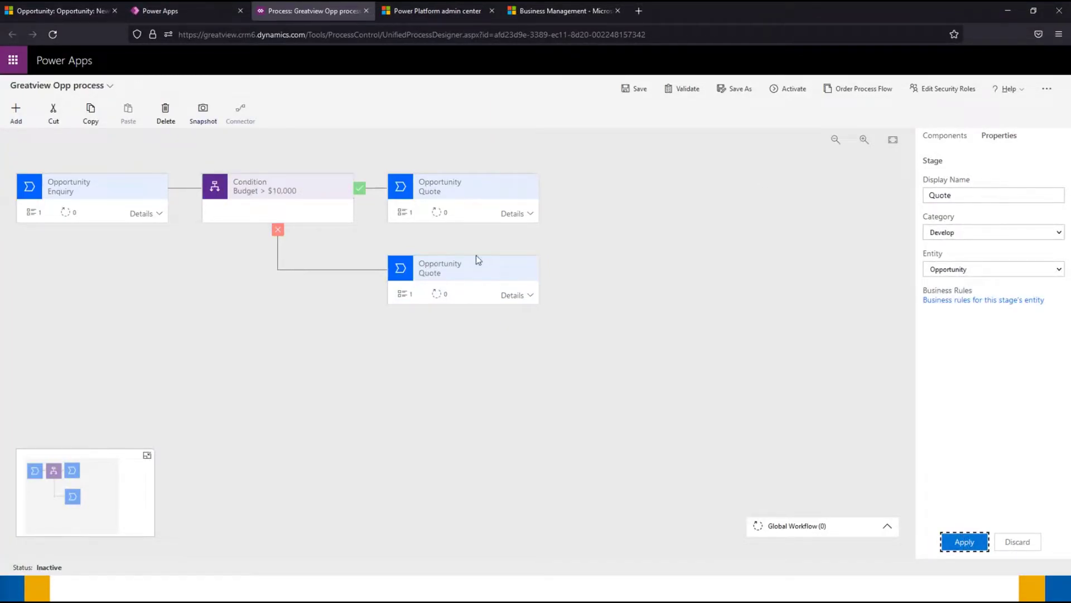
# Set the upper Quote stage's data step field to Budget Amount.
pyautogui.click(521, 213)
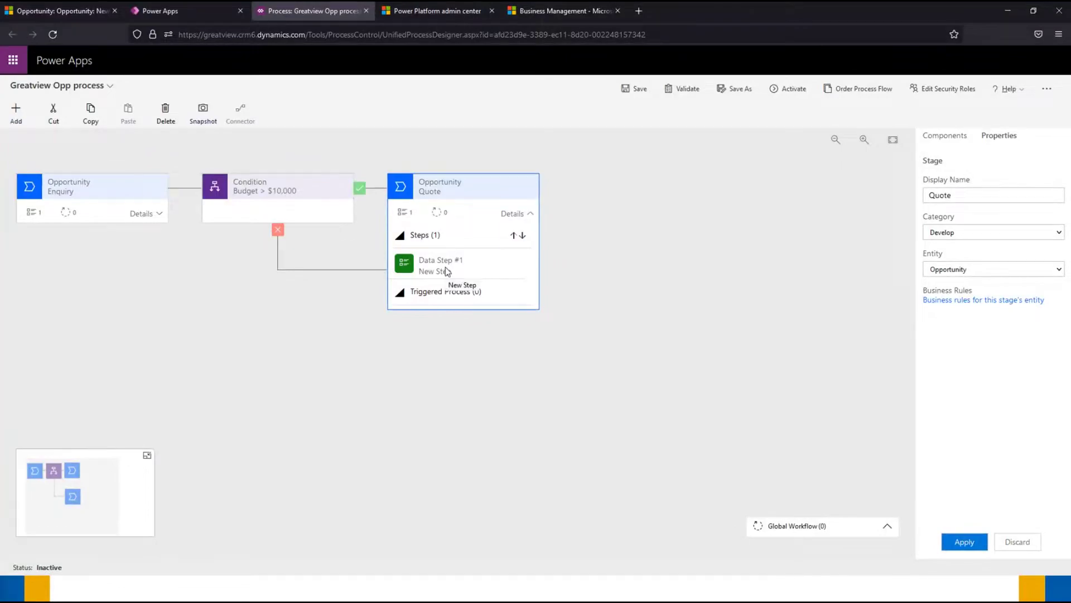
pyautogui.click(447, 271)
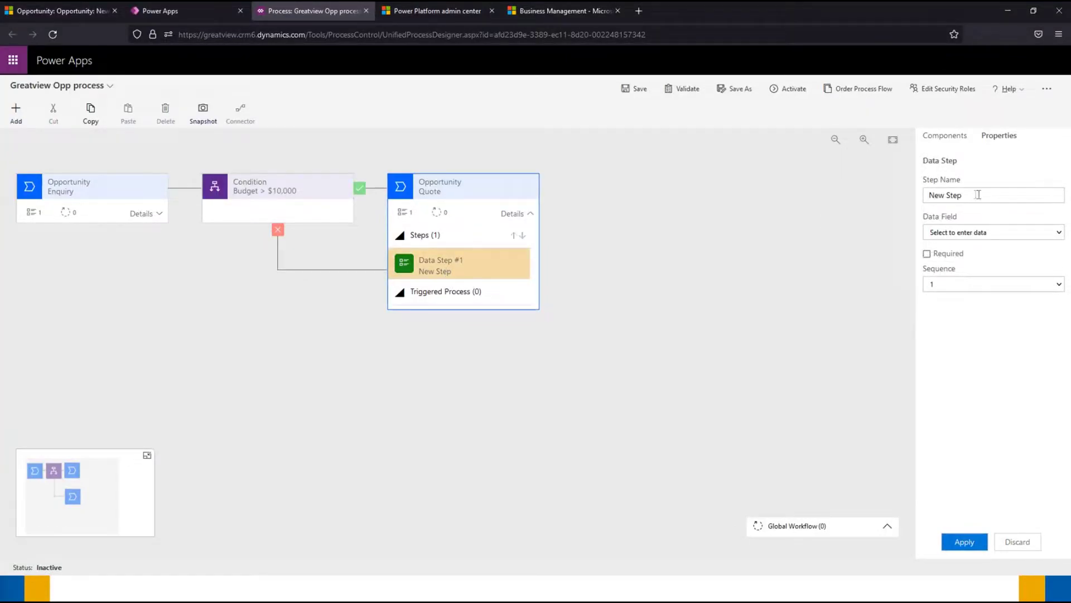
pyautogui.click(992, 232)
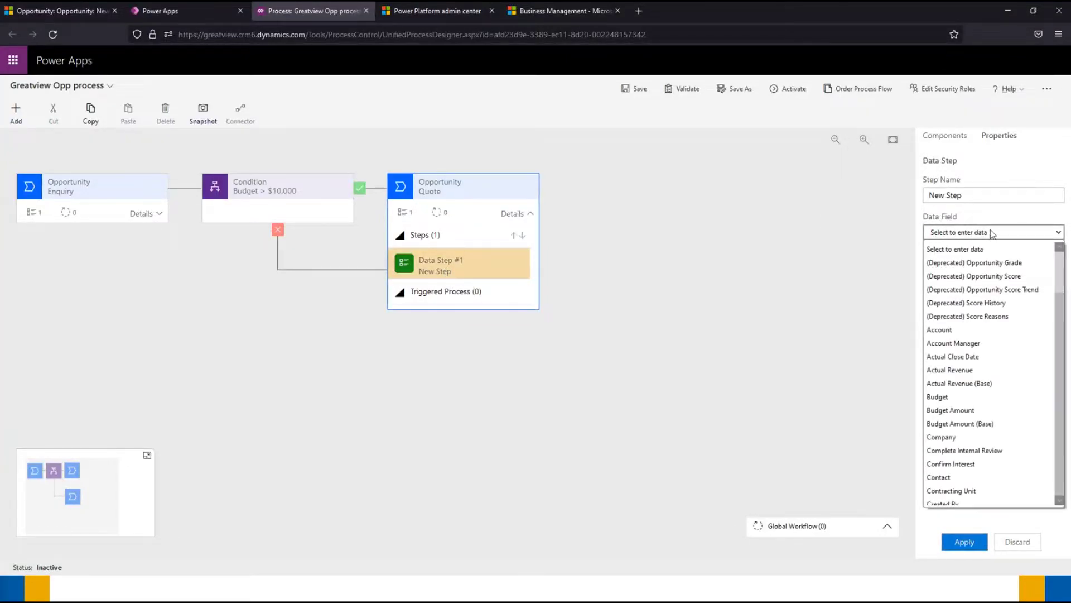
pyautogui.click(964, 410)
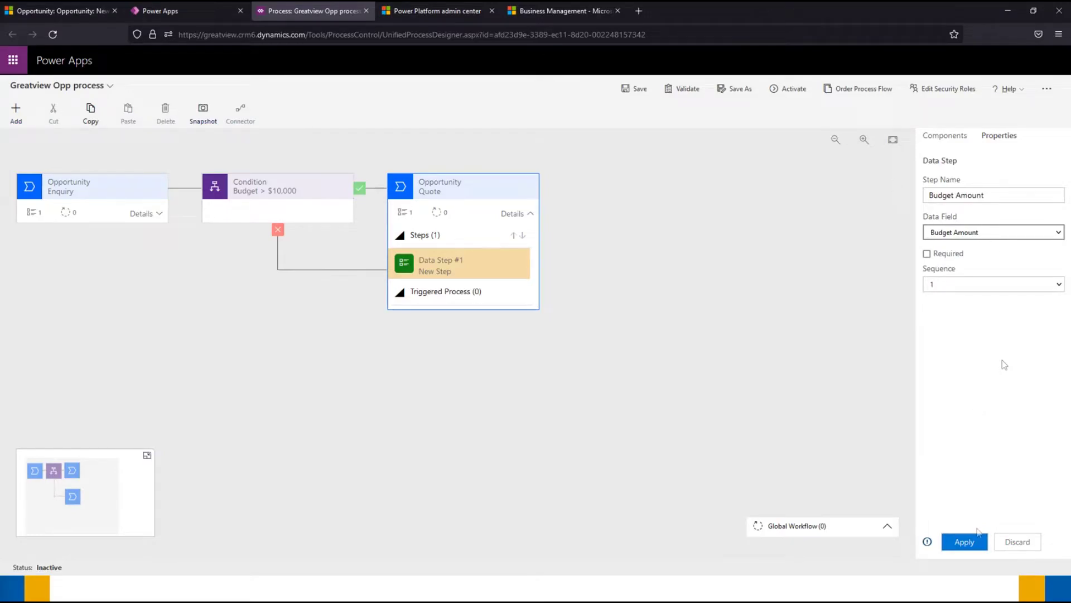
pyautogui.click(964, 541)
pyautogui.click(530, 213)
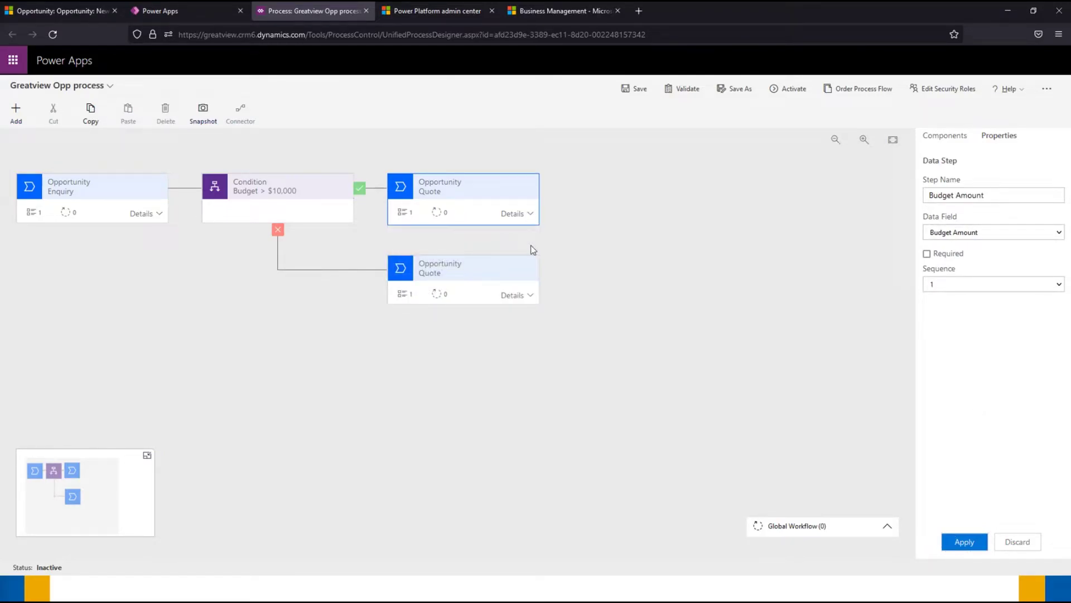
# Set the lower Quote stage's data step field to Budget Amount as well.
pyautogui.click(523, 295)
pyautogui.click(456, 349)
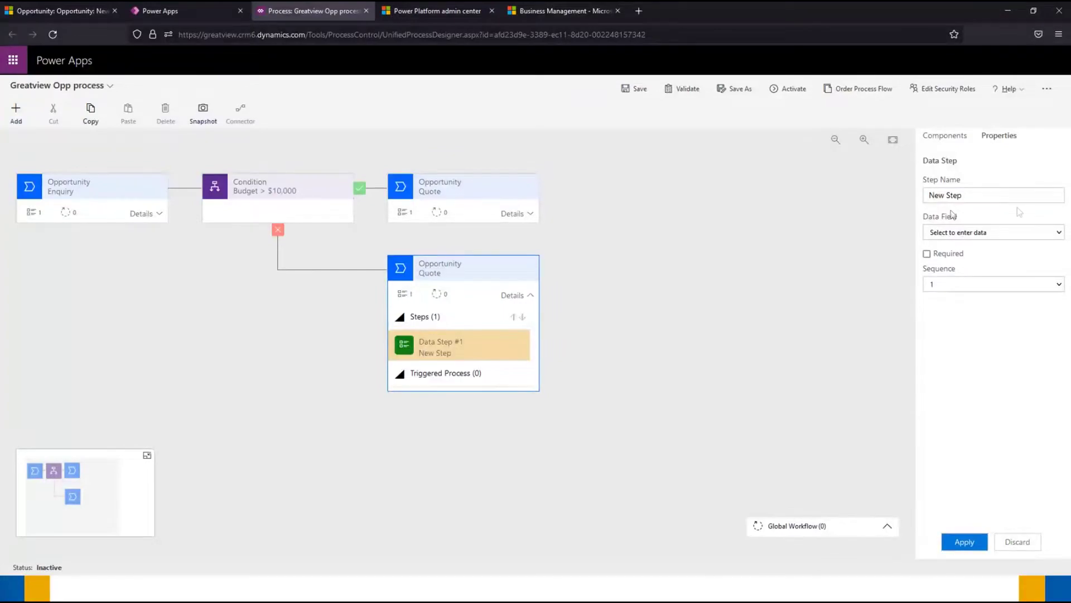
pyautogui.click(951, 236)
pyautogui.click(971, 412)
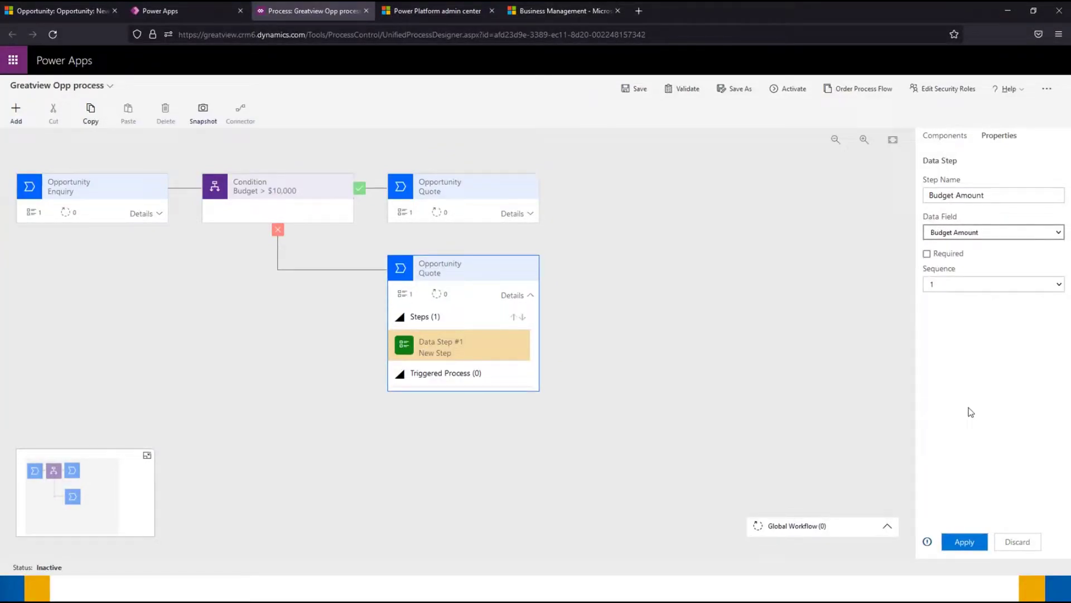
pyautogui.click(960, 542)
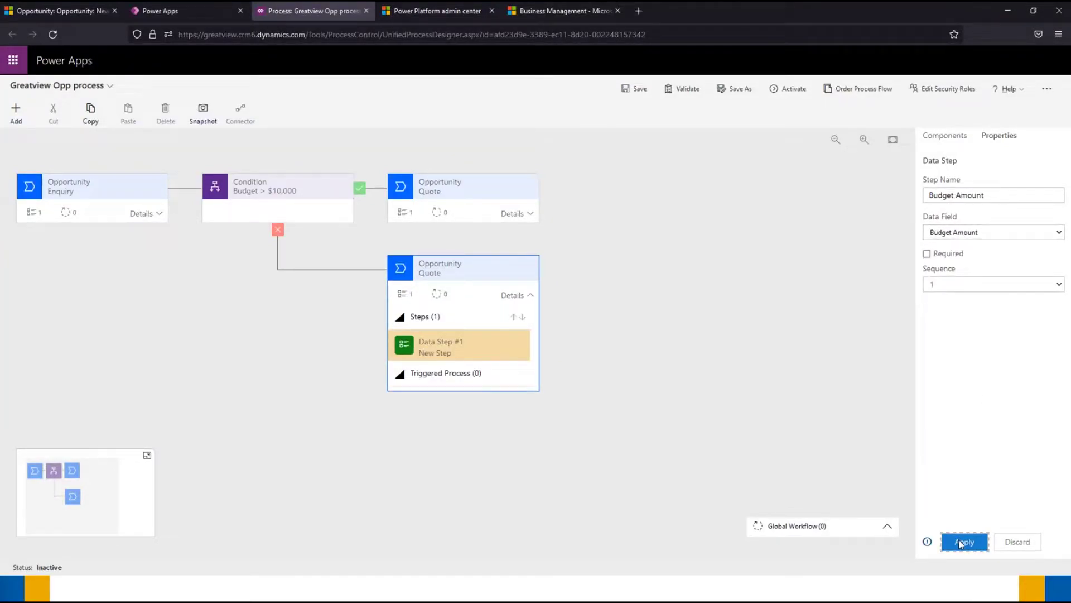
pyautogui.click(962, 140)
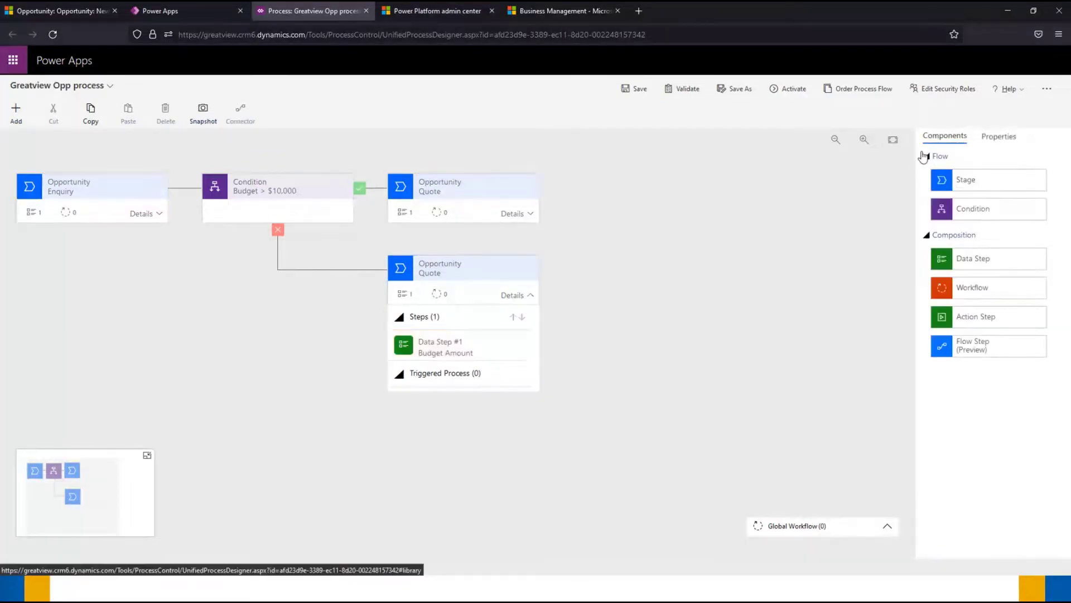
pyautogui.click(530, 295)
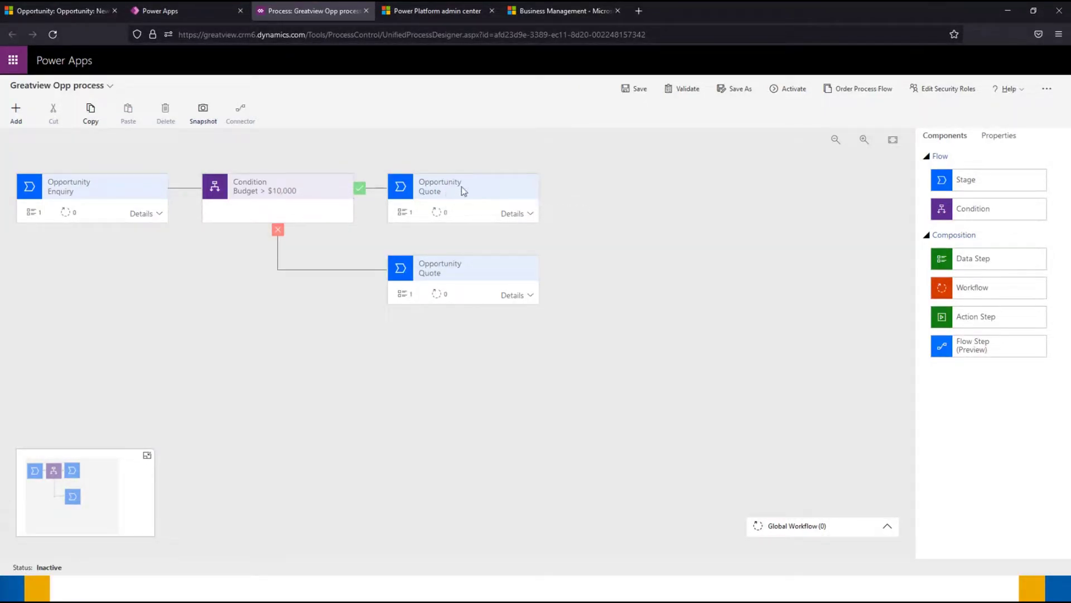
# Add a Manager Approval stage with category Propose after the upper Quote stage.
pyautogui.moveTo(1043, 175); pyautogui.dragTo(560, 195)
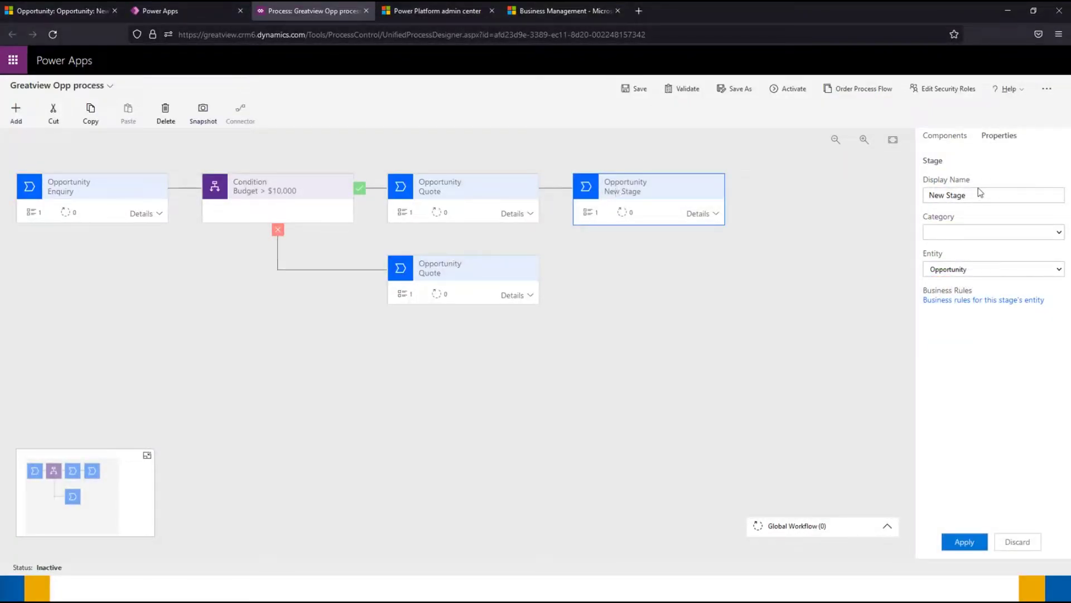
pyautogui.write('Manage')
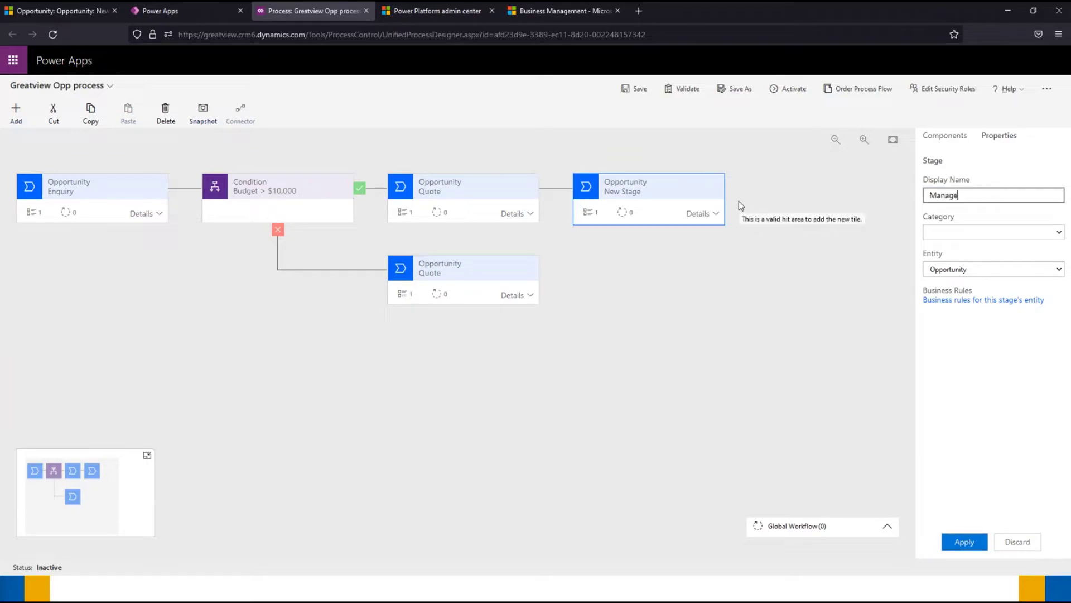
pyautogui.write('r Approval')
pyautogui.click(982, 232)
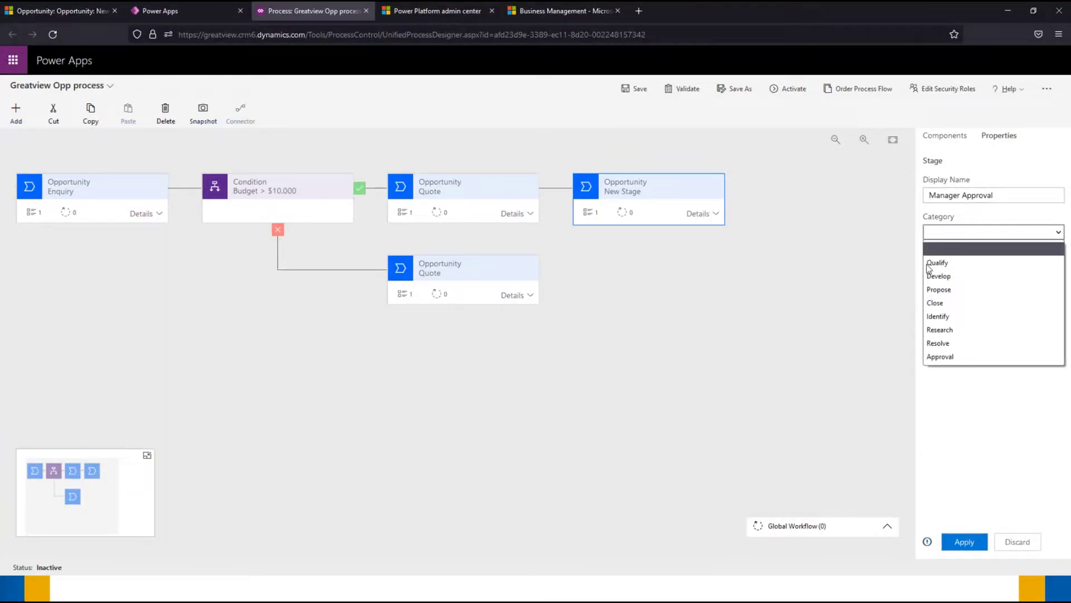
pyautogui.click(959, 289)
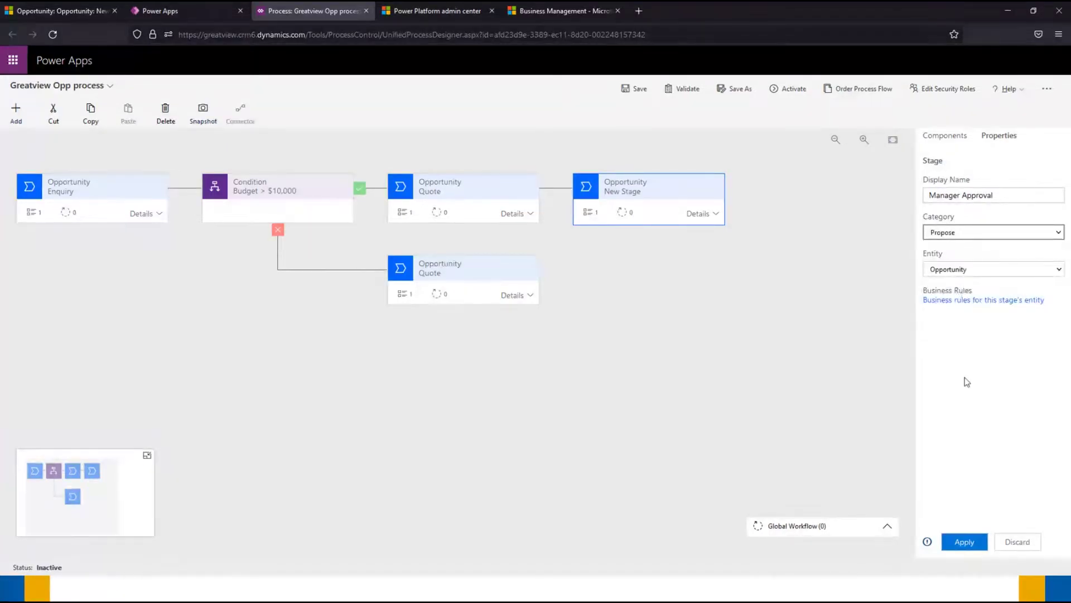
pyautogui.click(964, 541)
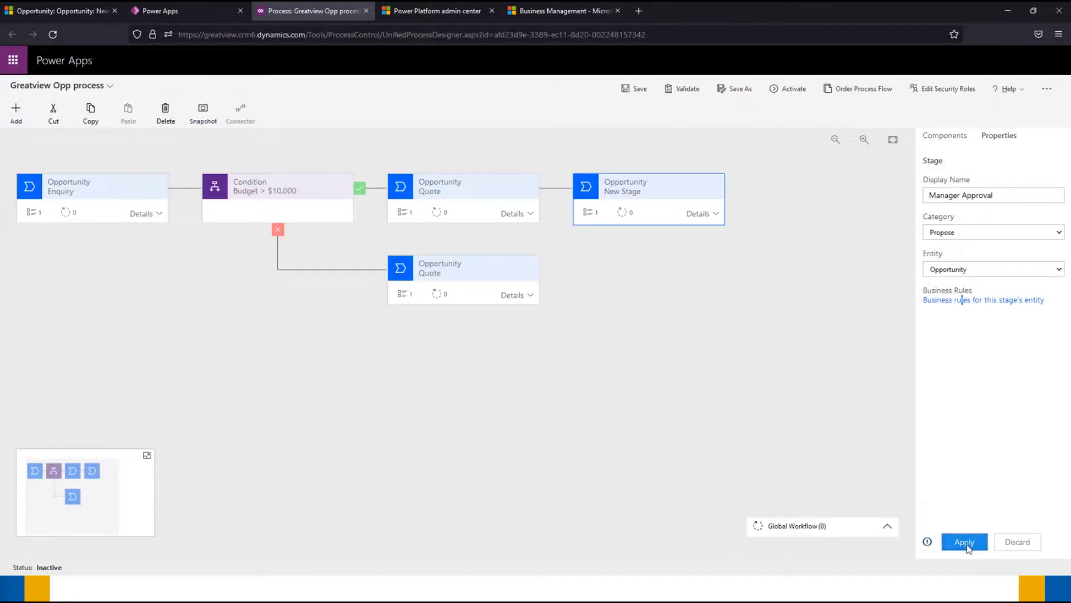
# Set the Manager Approval stage's data step to the Budget Amount field.
pyautogui.click(714, 214)
pyautogui.click(617, 260)
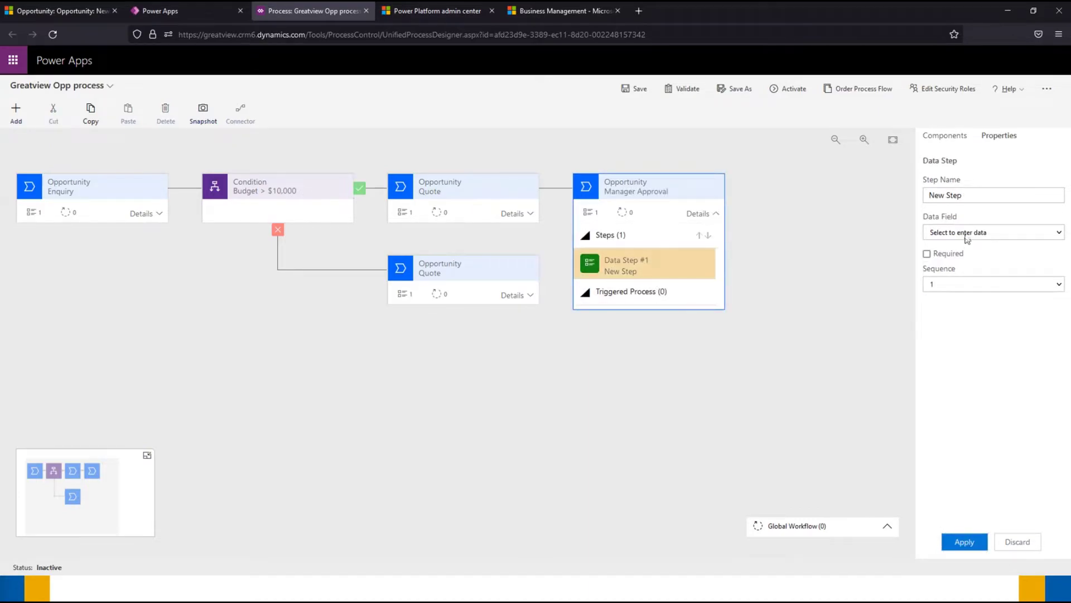
pyautogui.click(967, 237)
pyautogui.click(963, 411)
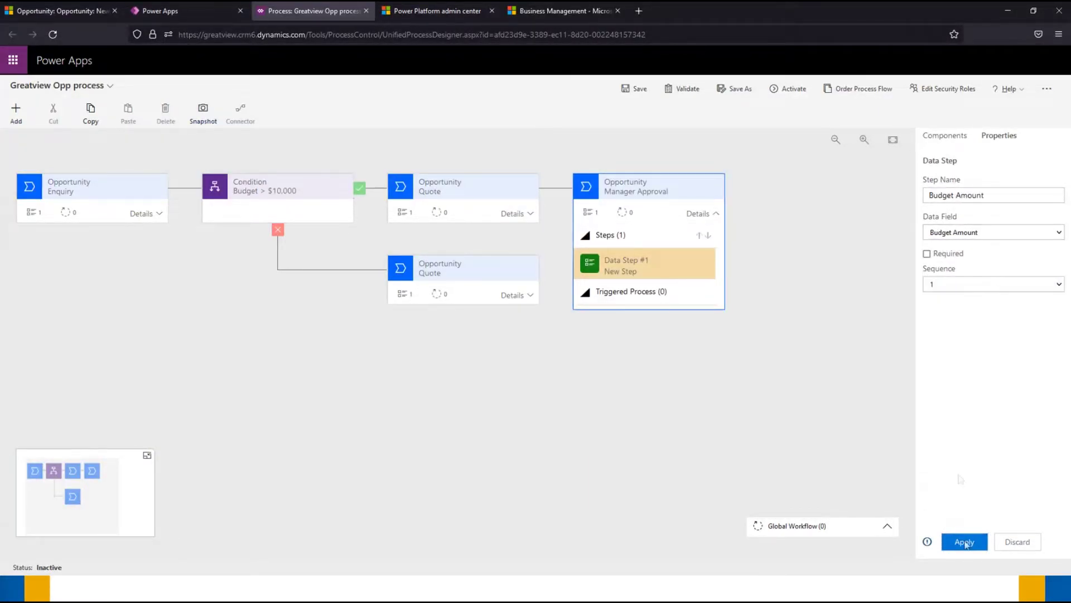
pyautogui.click(965, 542)
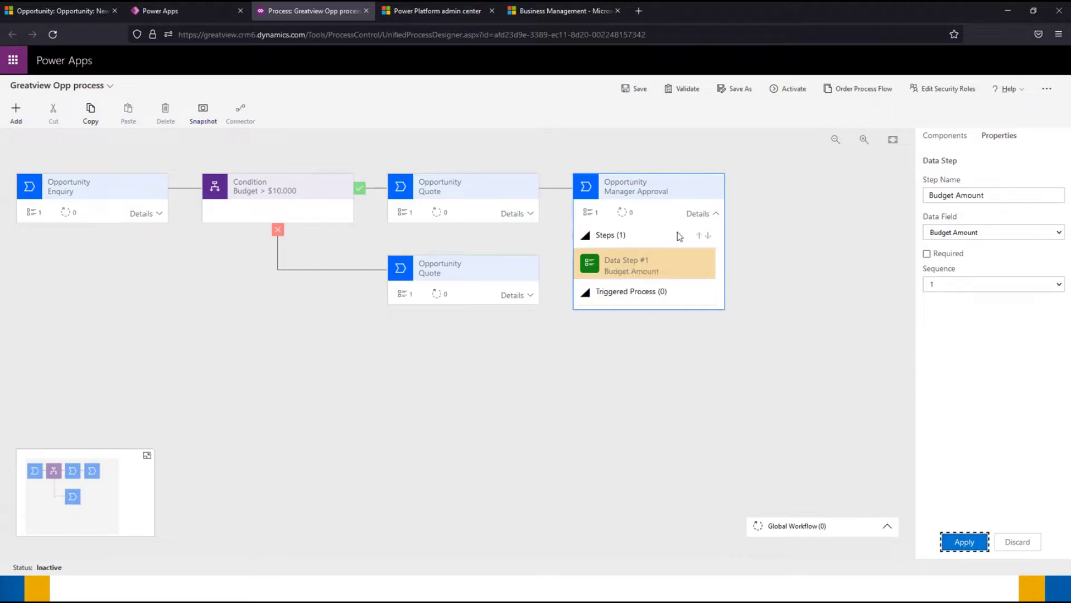
pyautogui.click(706, 217)
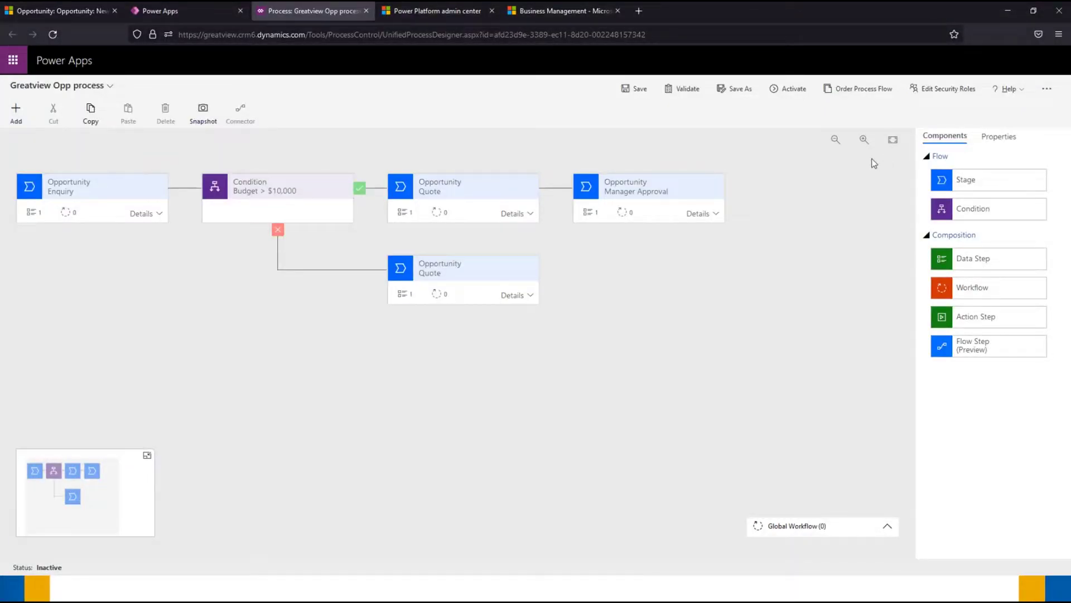
# Add a Close stage with category Close after Manager Approval.
pyautogui.moveTo(873, 164); pyautogui.dragTo(803, 182)
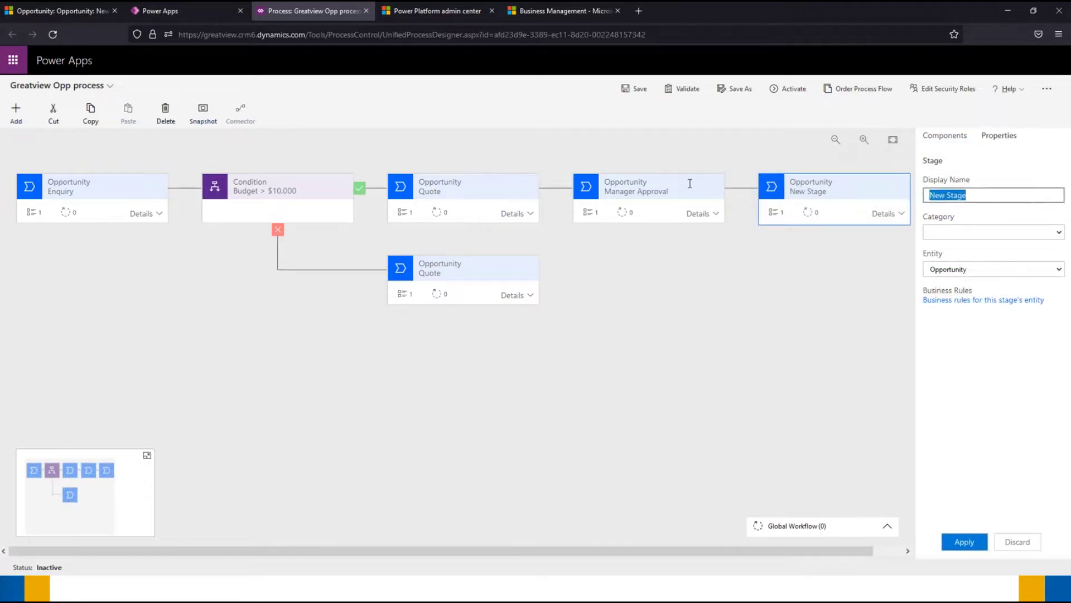
pyautogui.write('Close')
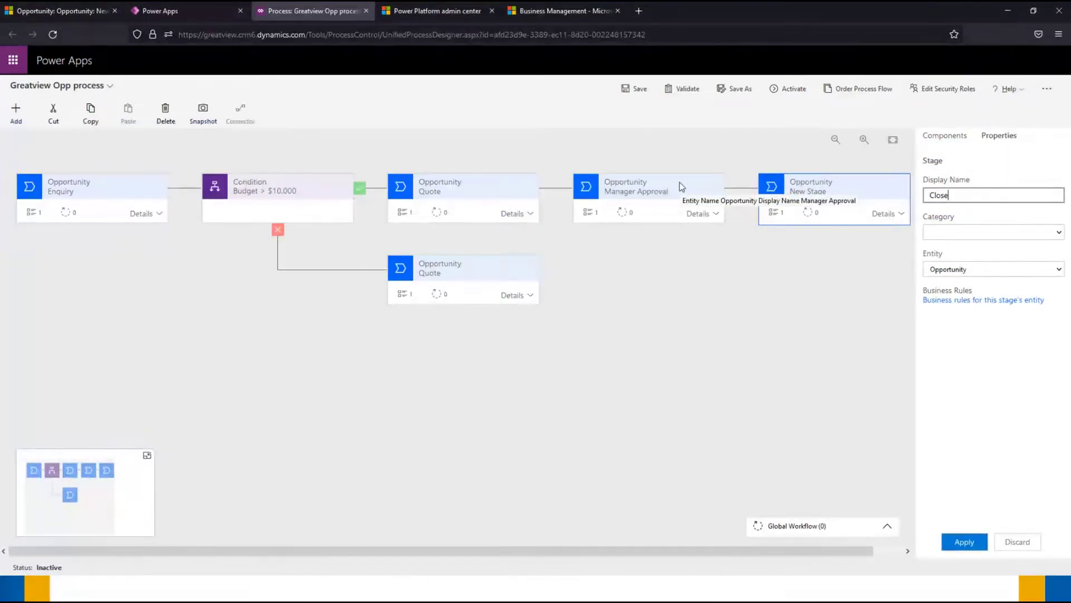
pyautogui.click(939, 238)
pyautogui.click(943, 303)
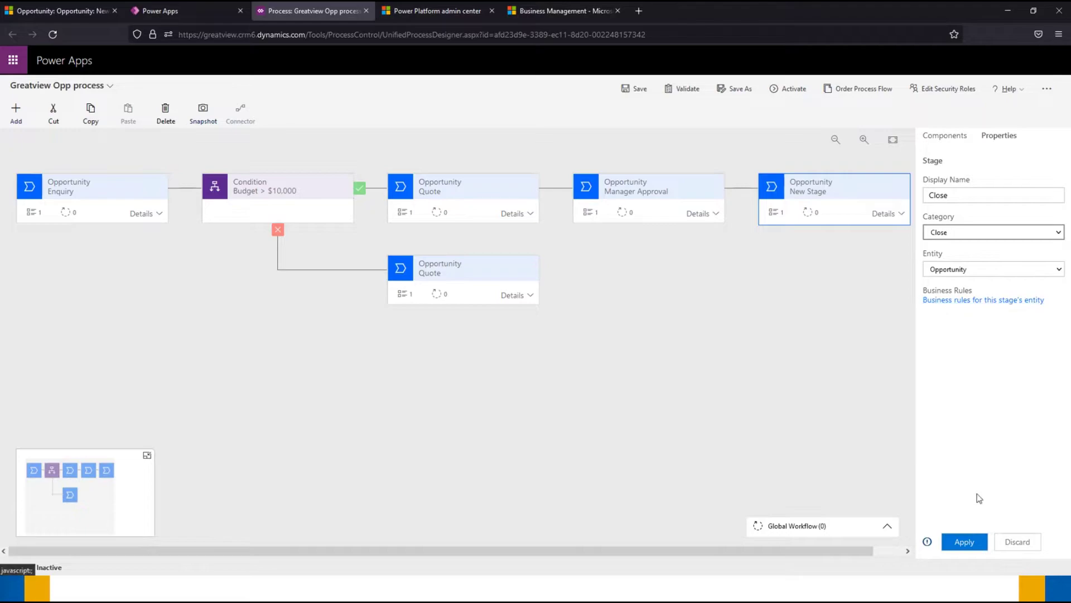
pyautogui.click(966, 541)
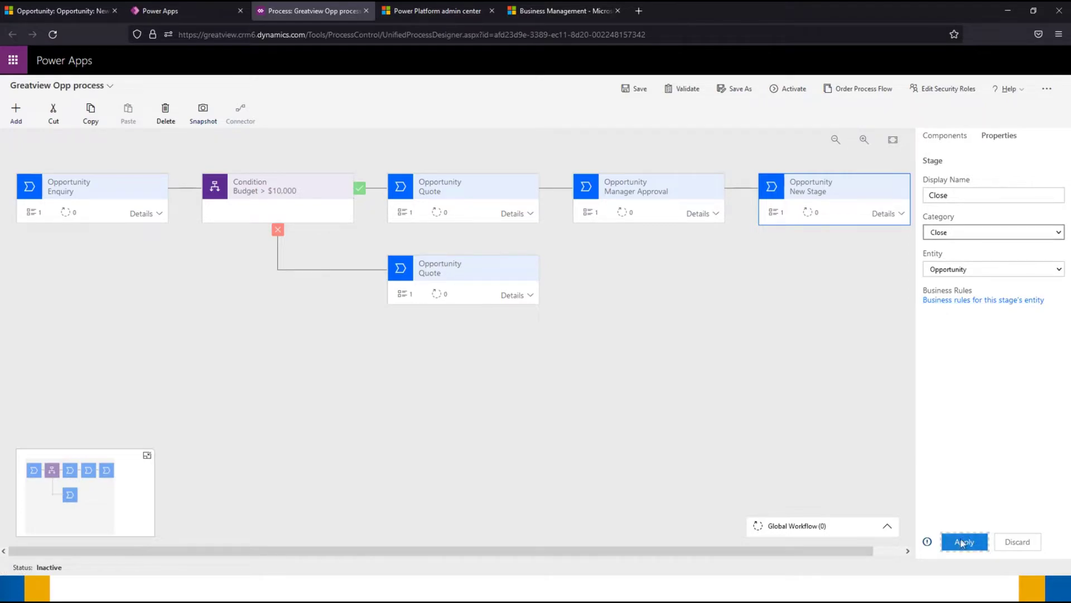
# Set the Close stage's data step to capture the Budget Amount field.
pyautogui.click(899, 214)
pyautogui.click(831, 262)
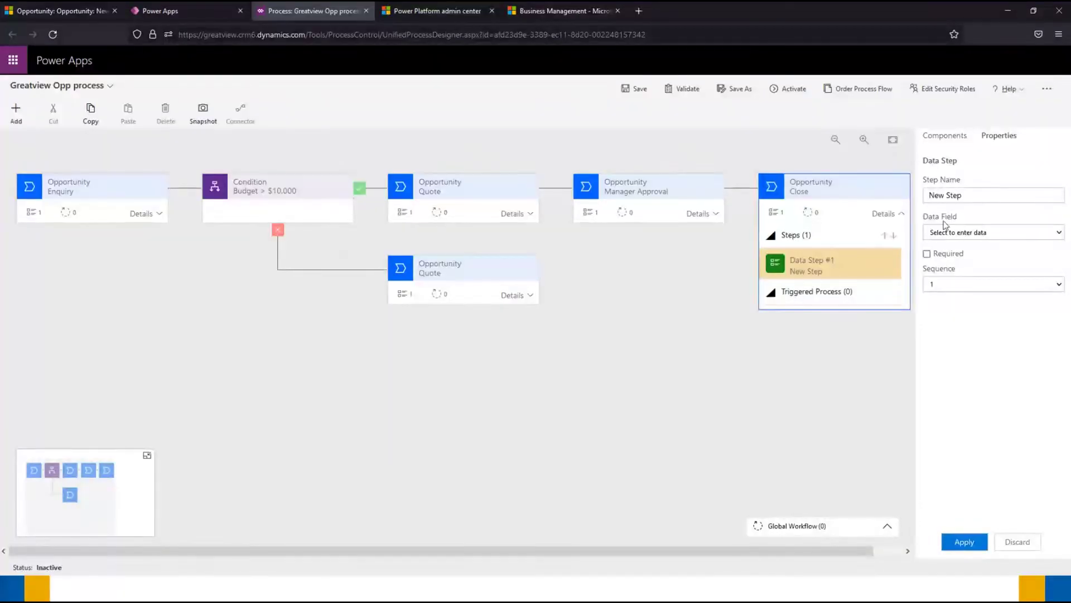
pyautogui.click(1012, 232)
pyautogui.click(951, 410)
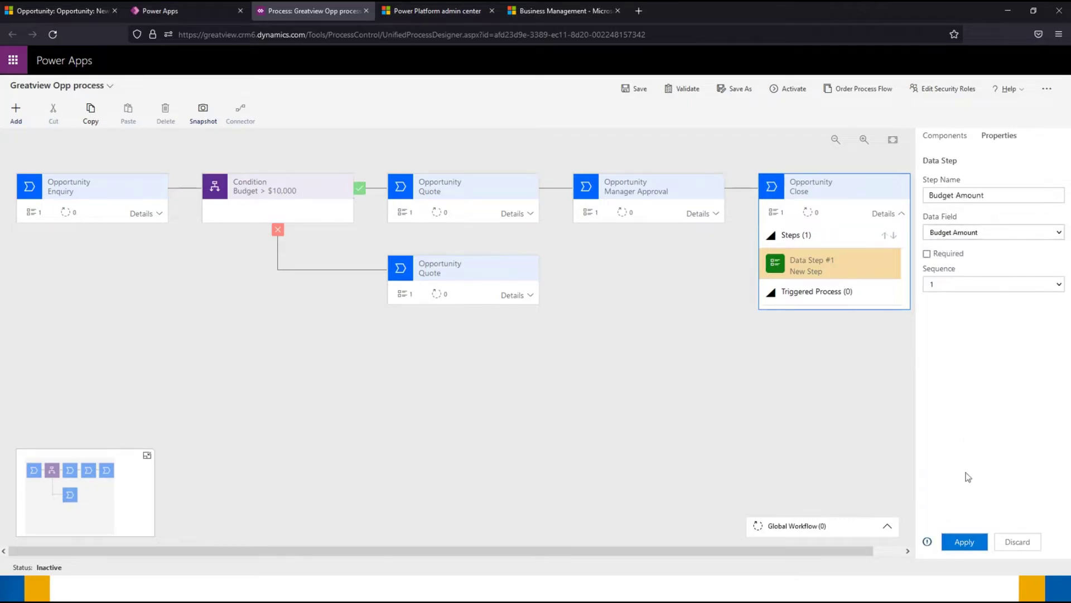
pyautogui.click(967, 544)
pyautogui.click(897, 215)
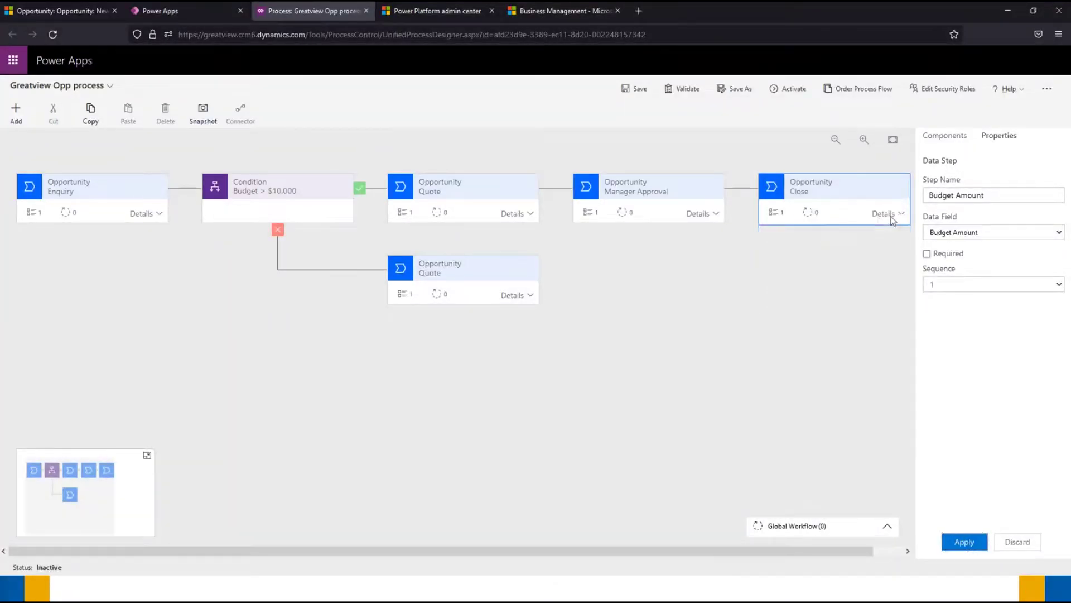
pyautogui.click(960, 143)
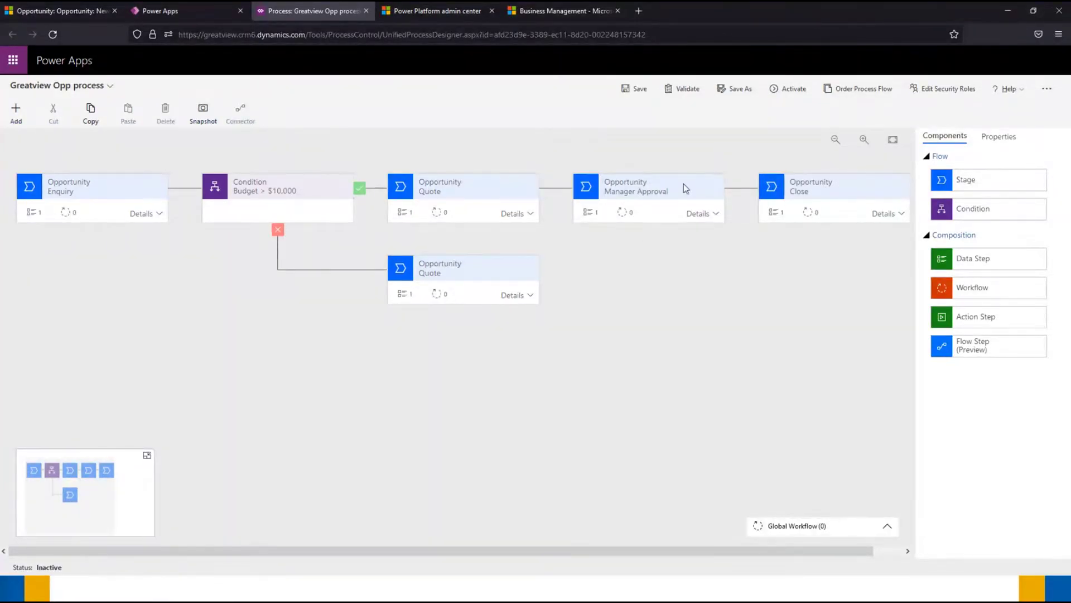
# Connect the lower Quote stage on the false branch to the Close stage.
pyautogui.click(461, 271)
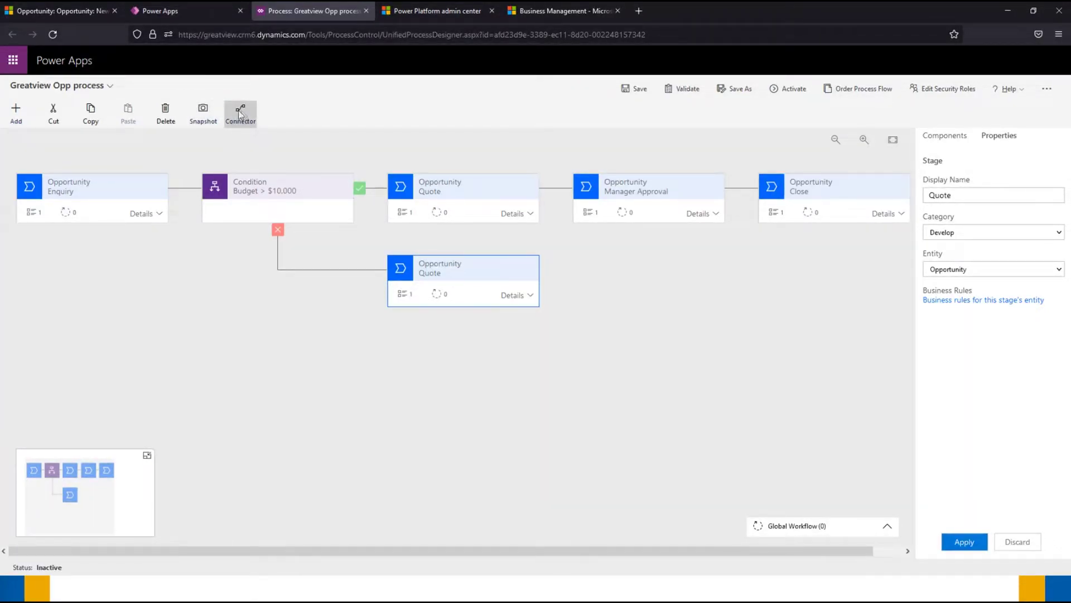
pyautogui.click(242, 114)
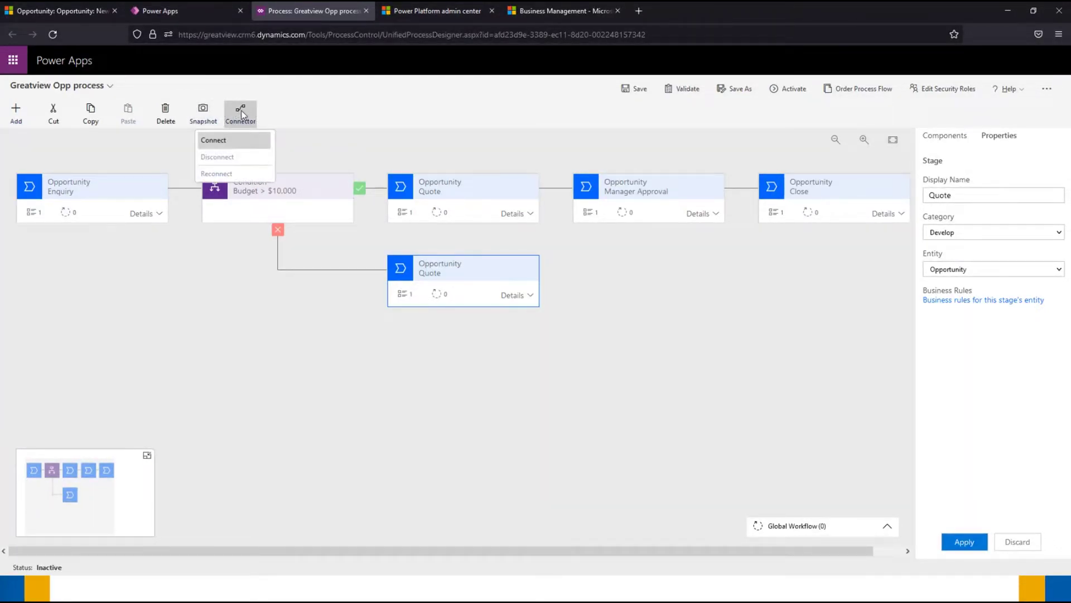
pyautogui.click(229, 144)
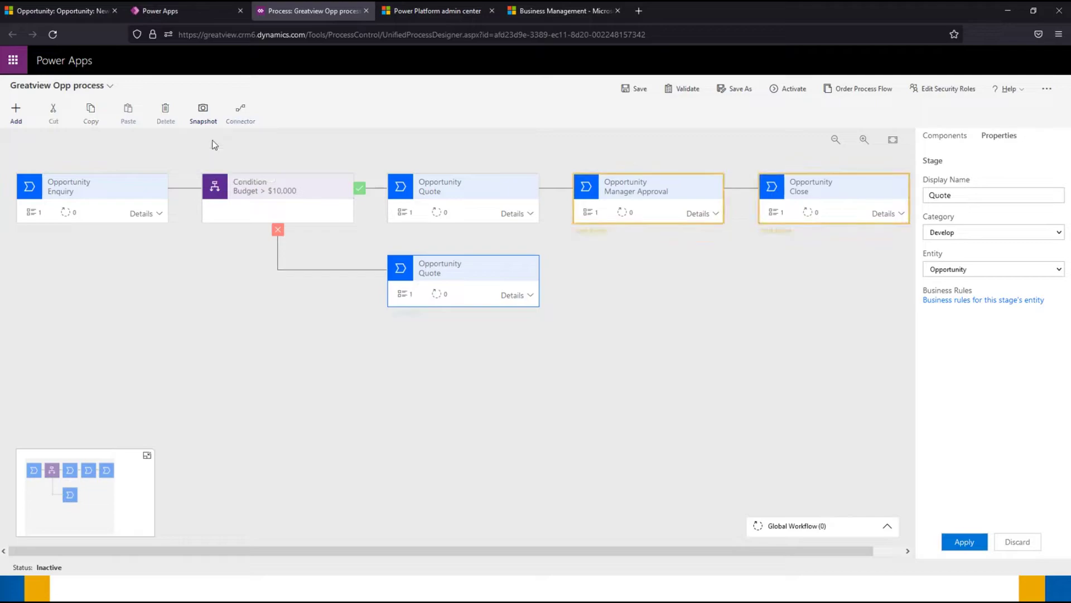
pyautogui.click(847, 195)
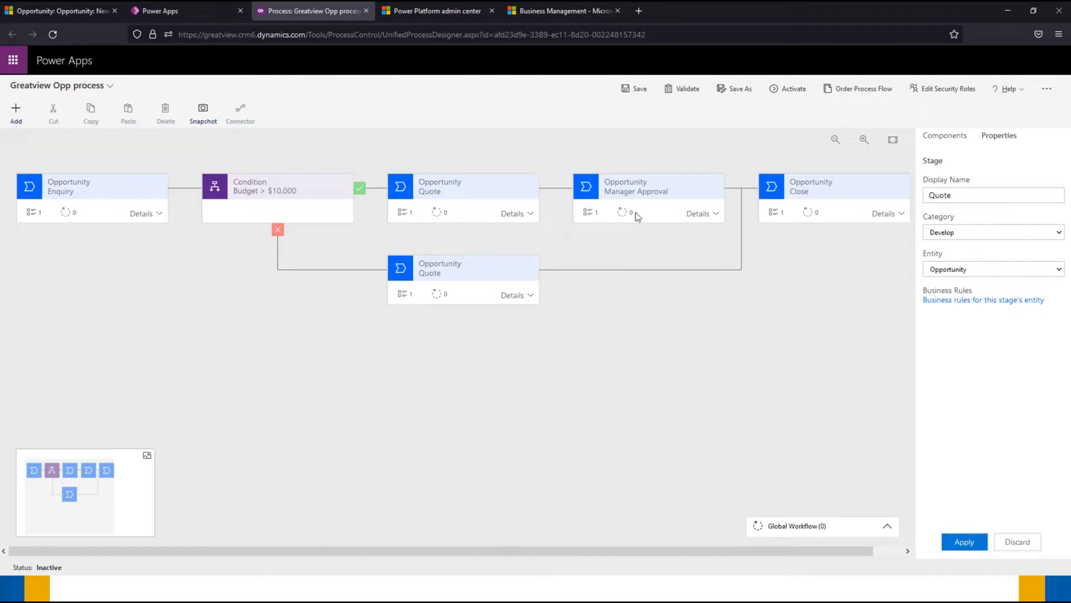
pyautogui.moveTo(638, 217)
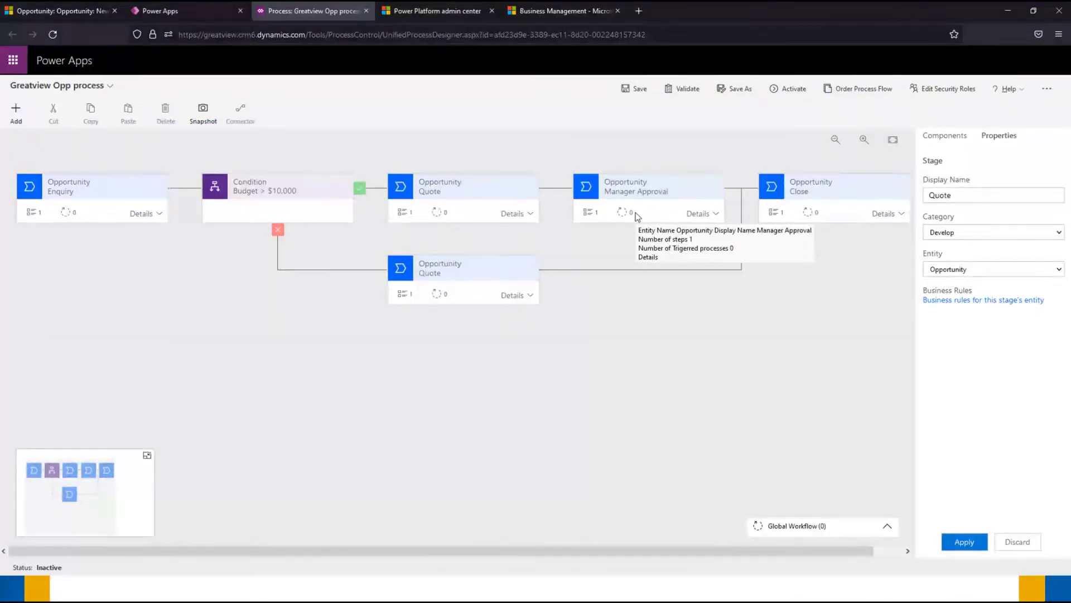
# Add the Assign for Manager Approval workflow to Manager Approval, triggered on Stage Entry.
pyautogui.click(956, 137)
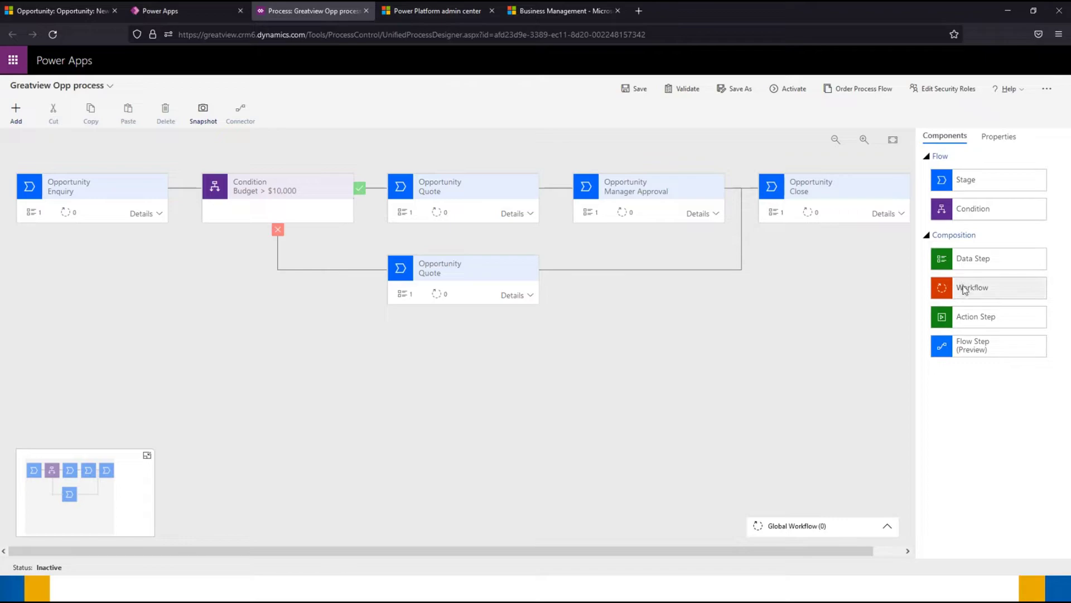
pyautogui.click(692, 212)
pyautogui.moveTo(974, 288); pyautogui.dragTo(616, 303)
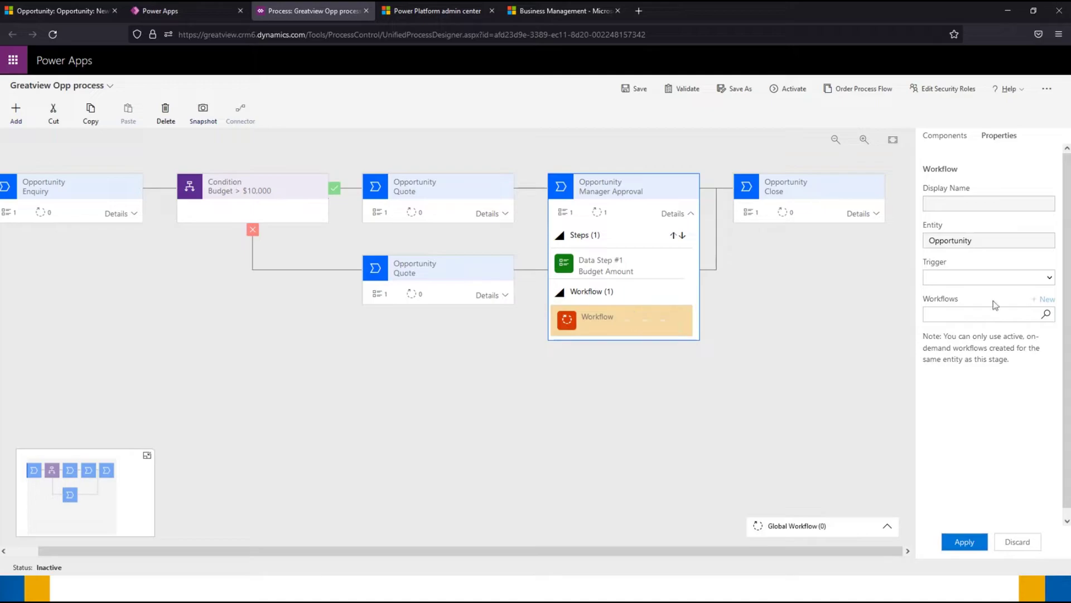
pyautogui.click(924, 311)
pyautogui.write('as')
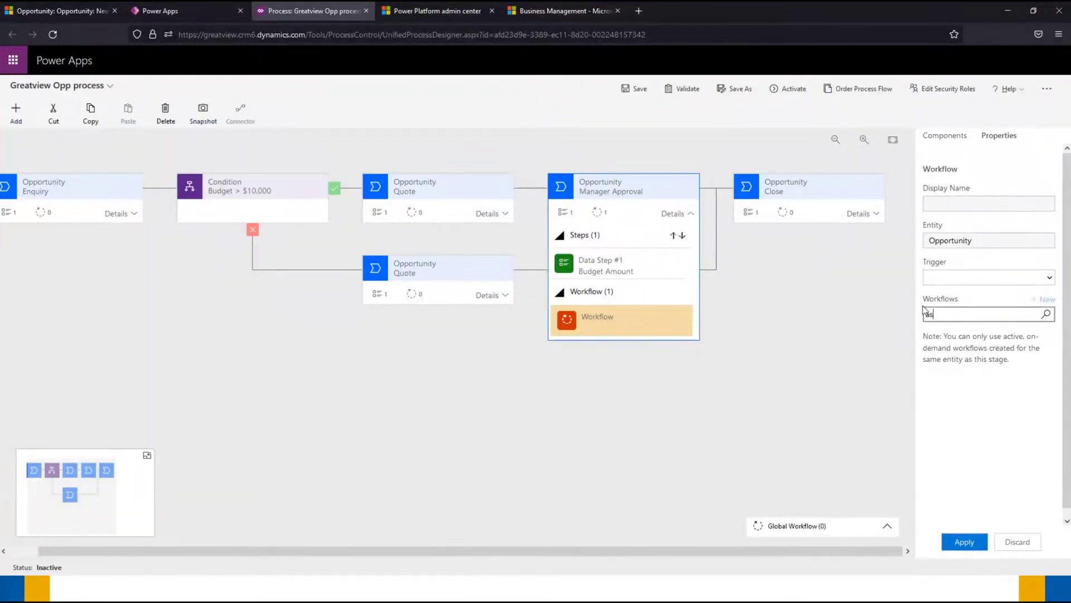
pyautogui.write('sign')
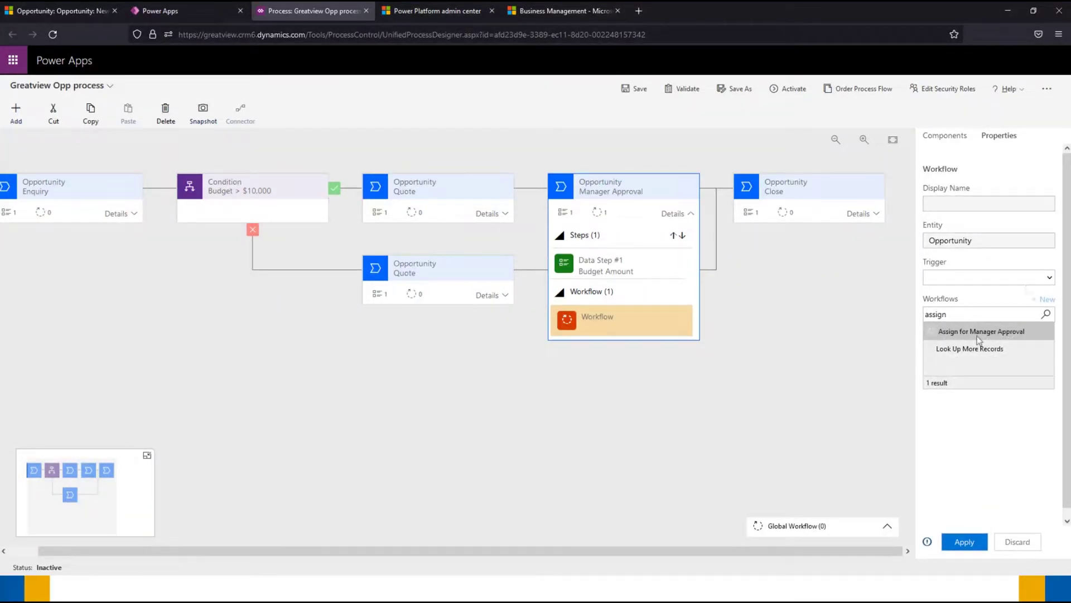
pyautogui.click(978, 335)
pyautogui.click(1005, 278)
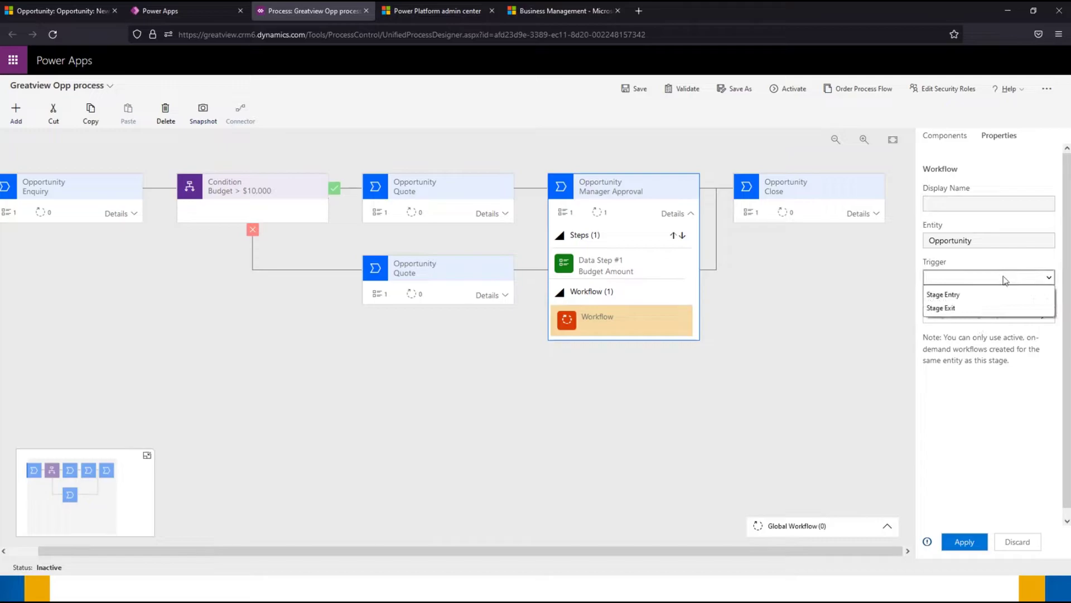
pyautogui.click(963, 299)
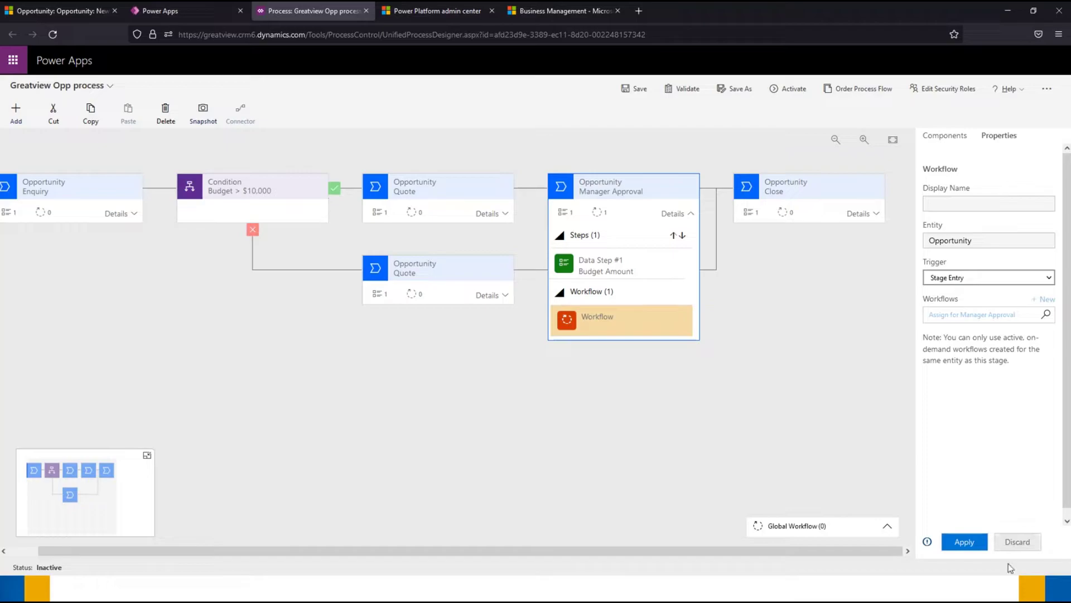
pyautogui.click(964, 541)
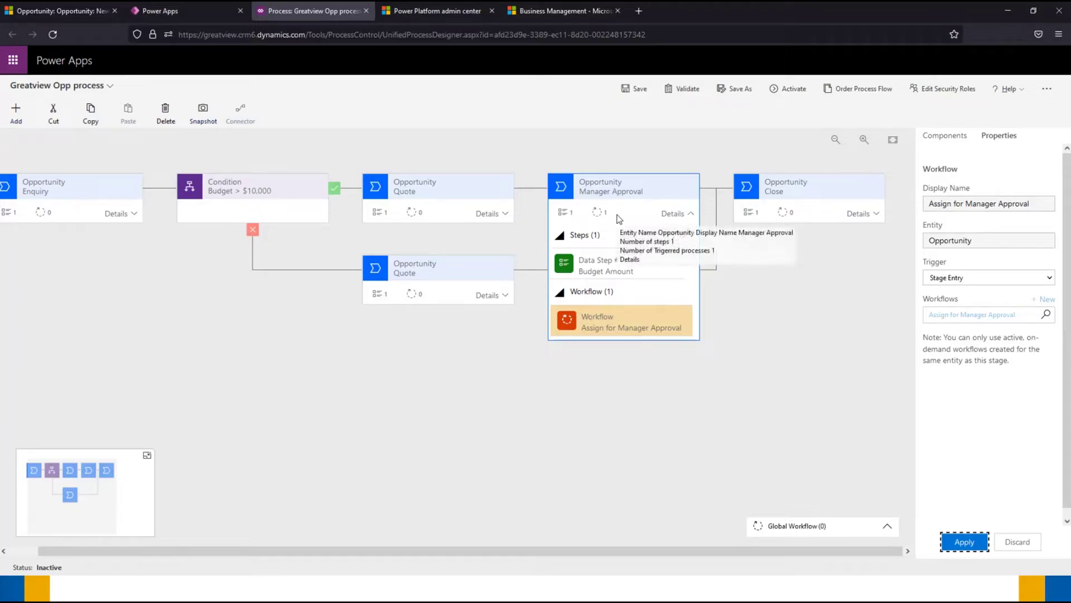
# Save the Greatview Opp process and activate it, confirming the activation.
pyautogui.click(627, 88)
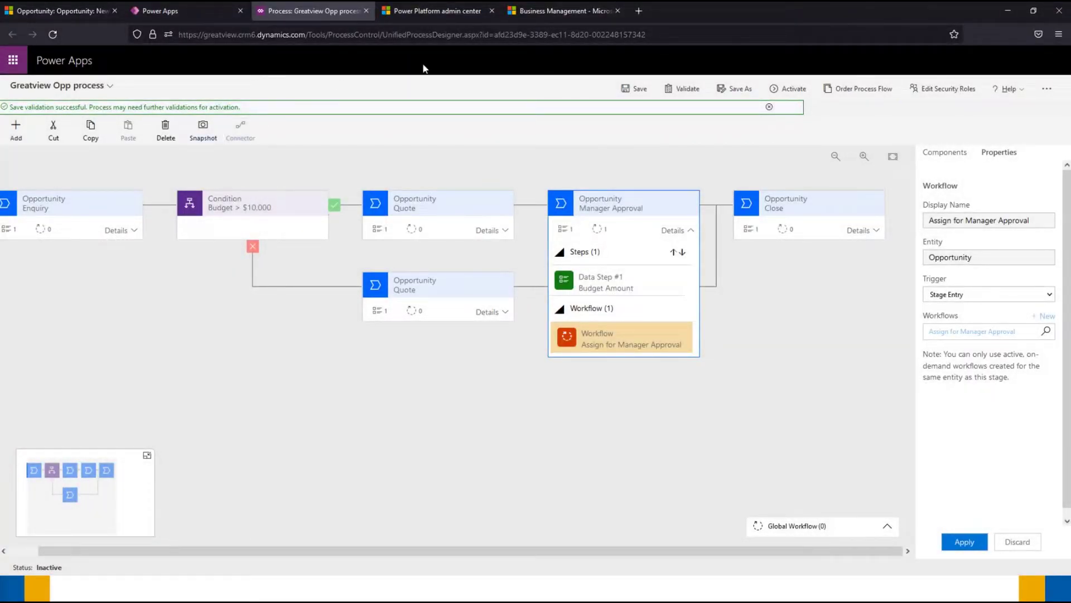
pyautogui.click(787, 91)
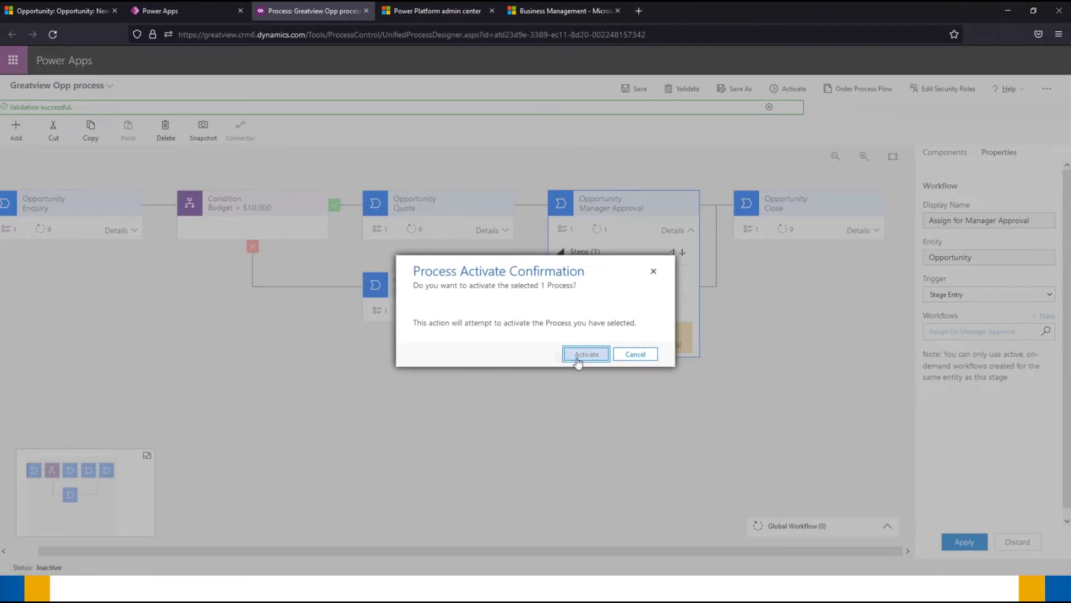
pyautogui.click(577, 355)
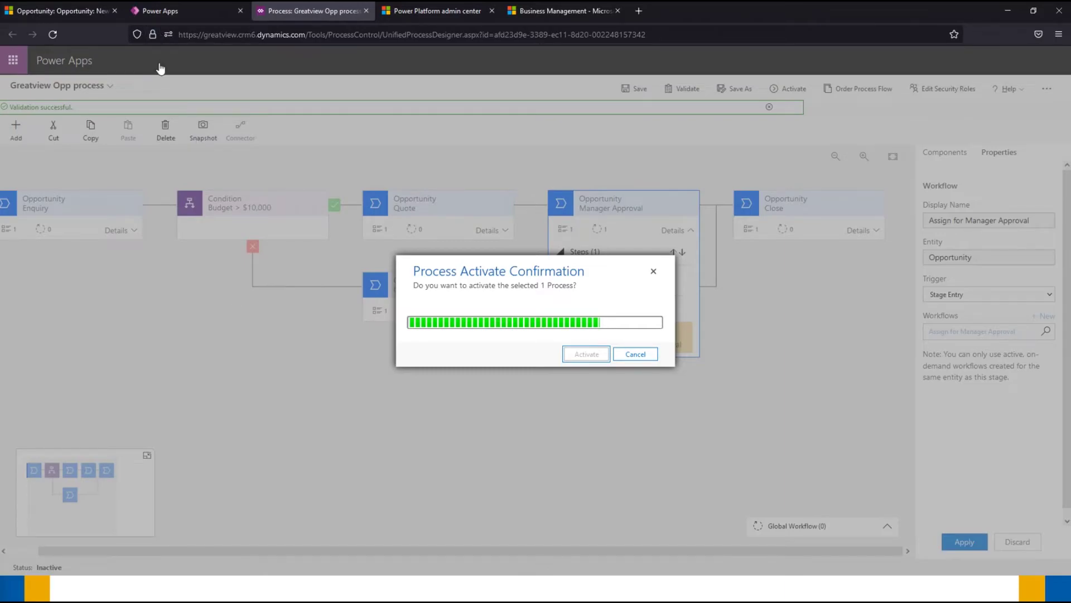
pyautogui.click(169, 12)
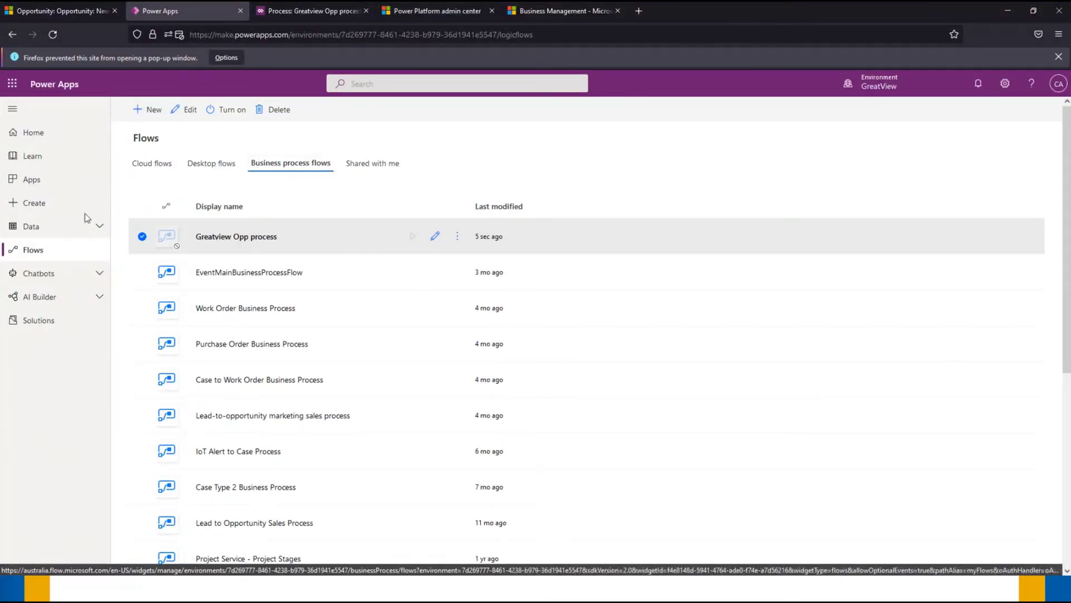
# Go to the Apps list and bring up the Sales Hub app's command options.
pyautogui.click(54, 182)
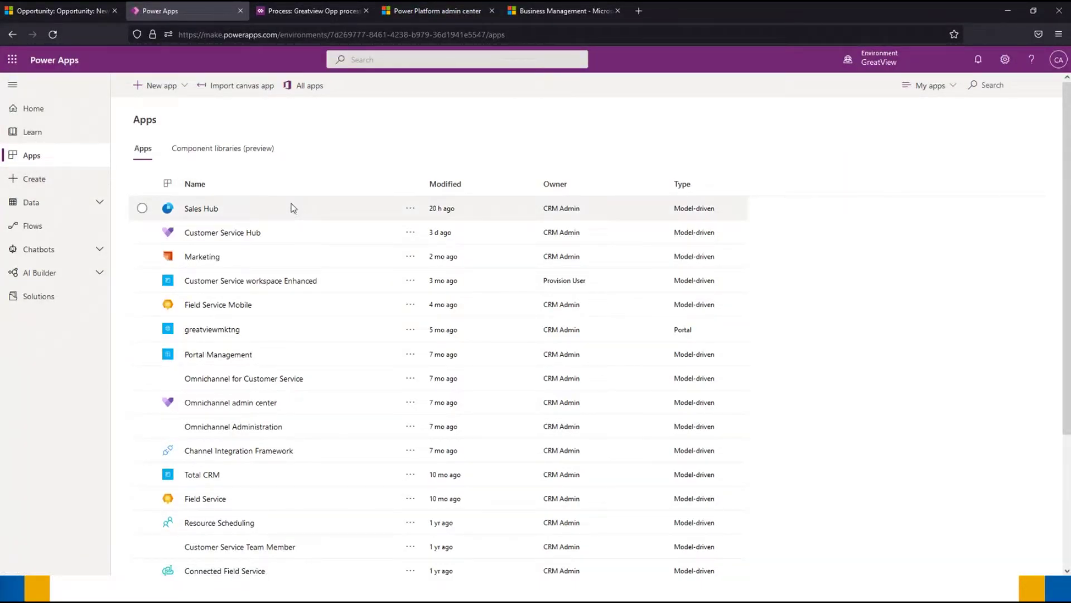
pyautogui.click(411, 210)
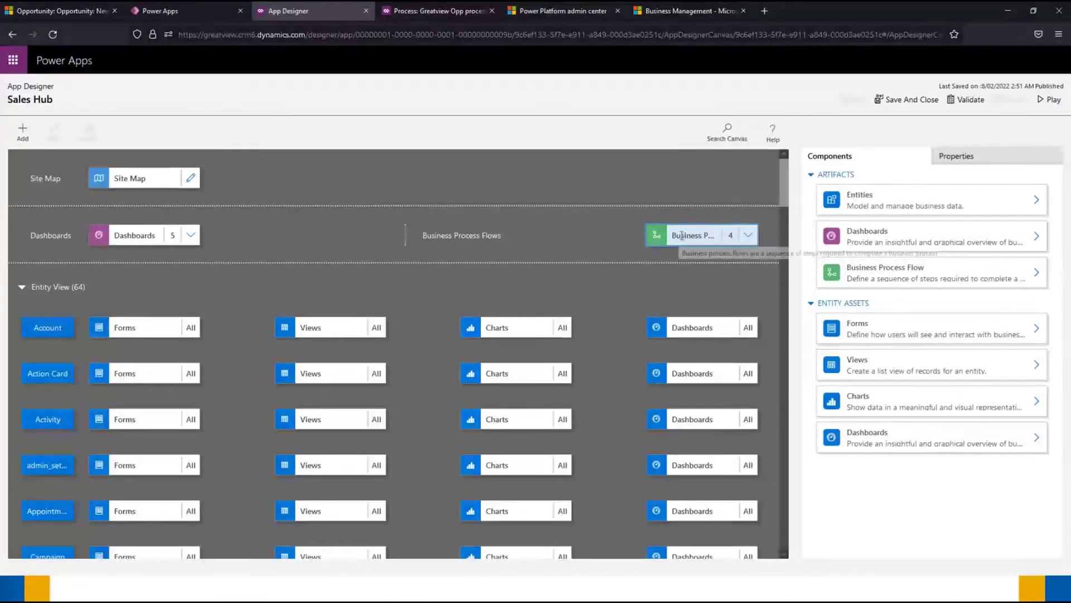
# Add Greatview Opp to Sales Hub's business process flows, then save and publish the app.
pyautogui.click(671, 241)
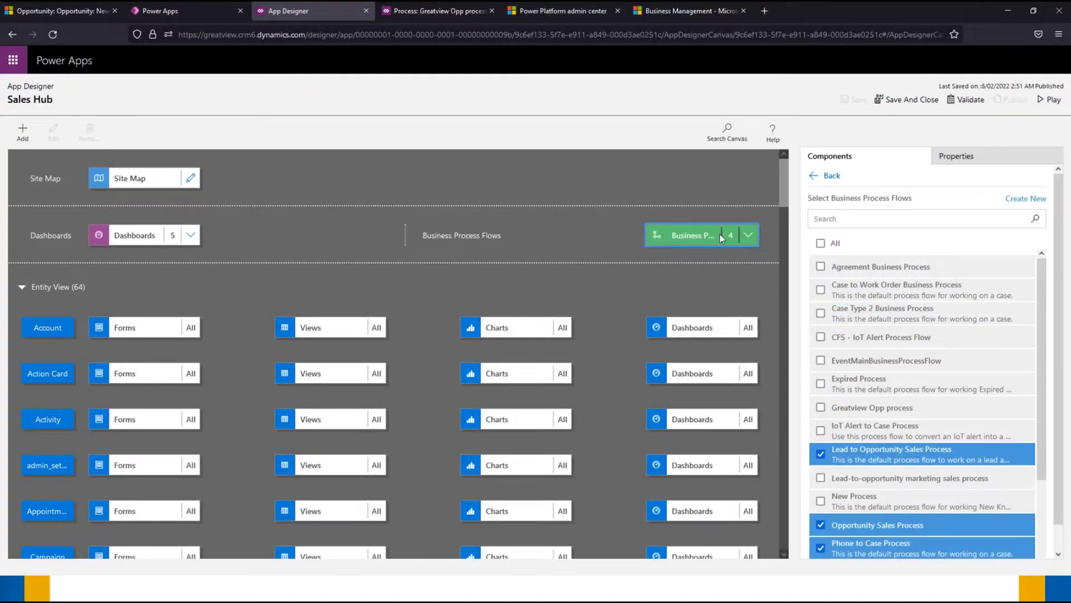
pyautogui.click(821, 411)
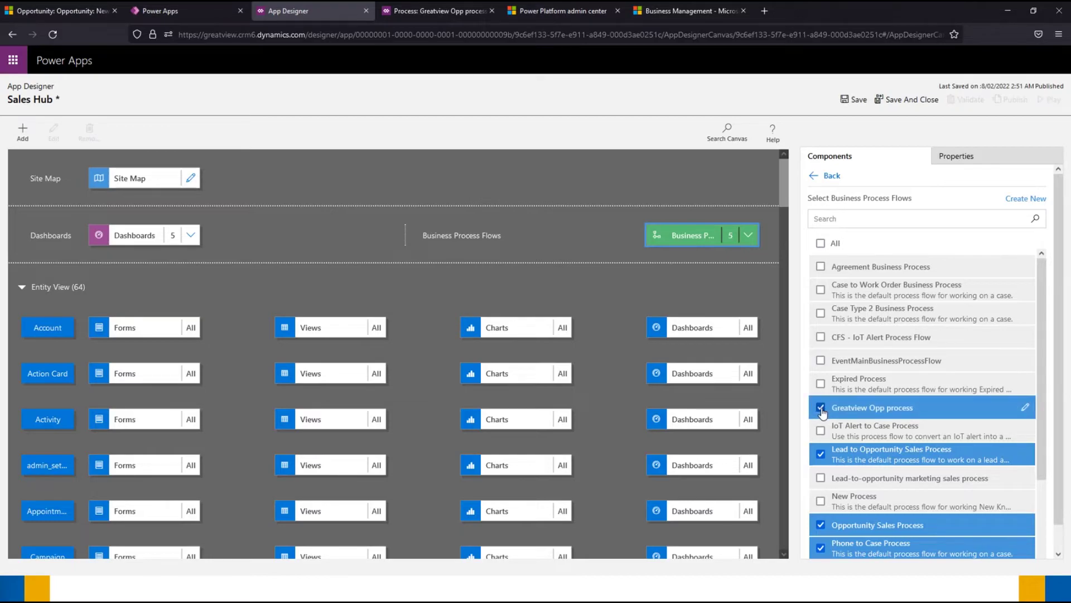
pyautogui.click(853, 101)
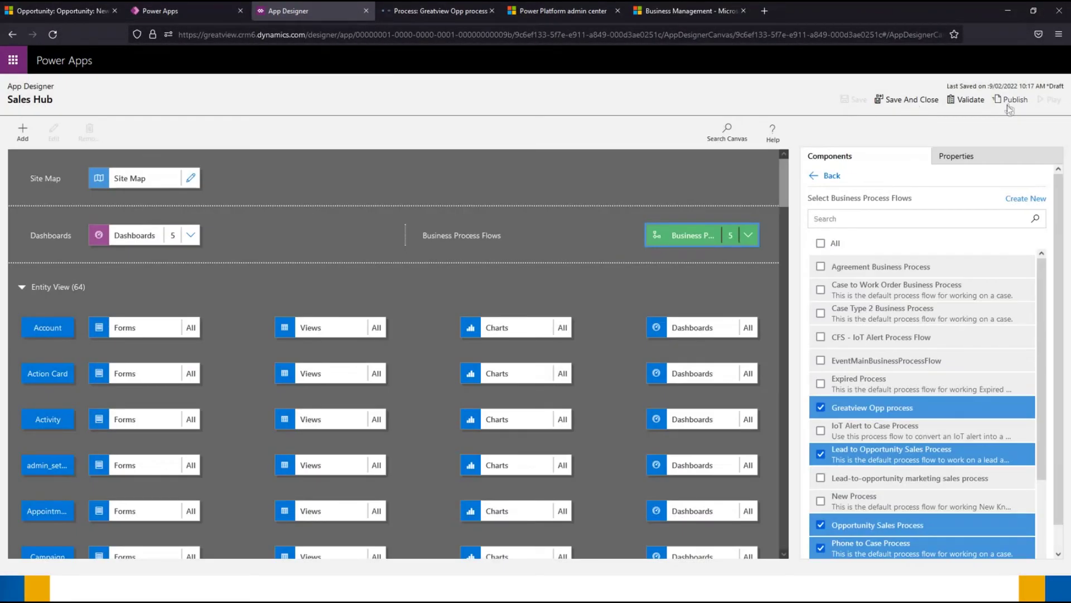
pyautogui.click(1010, 101)
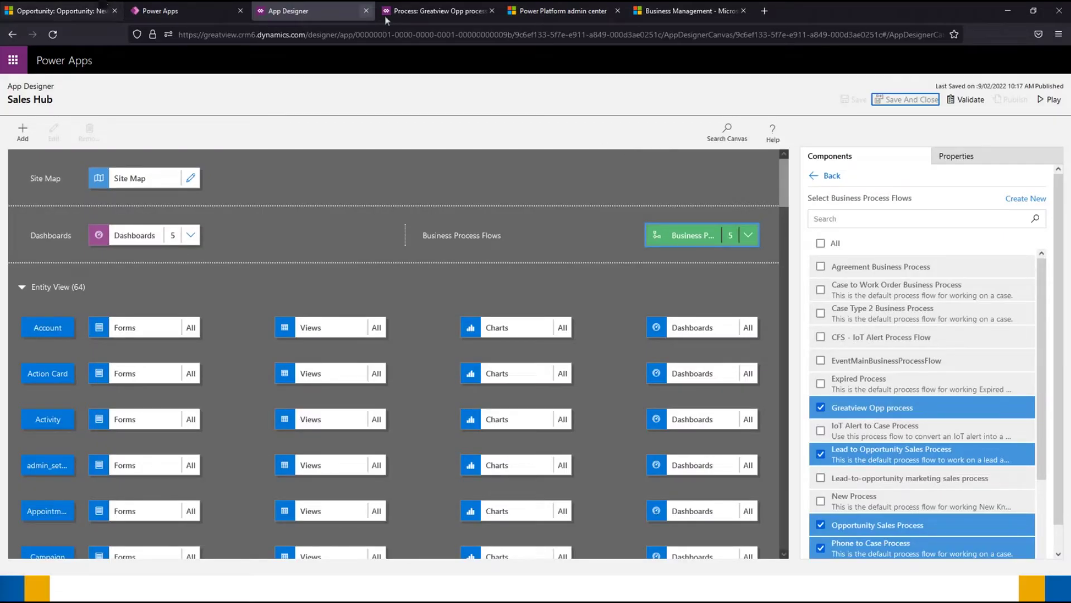
pyautogui.click(407, 13)
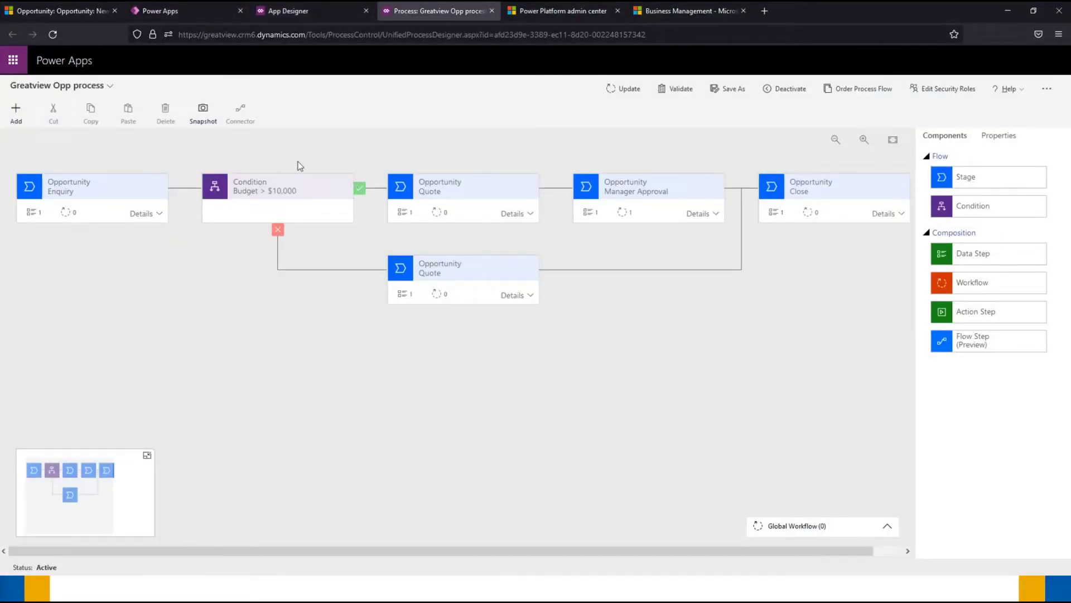
# Return to the opportunity tab and start a blank new opportunity.
pyautogui.click(58, 11)
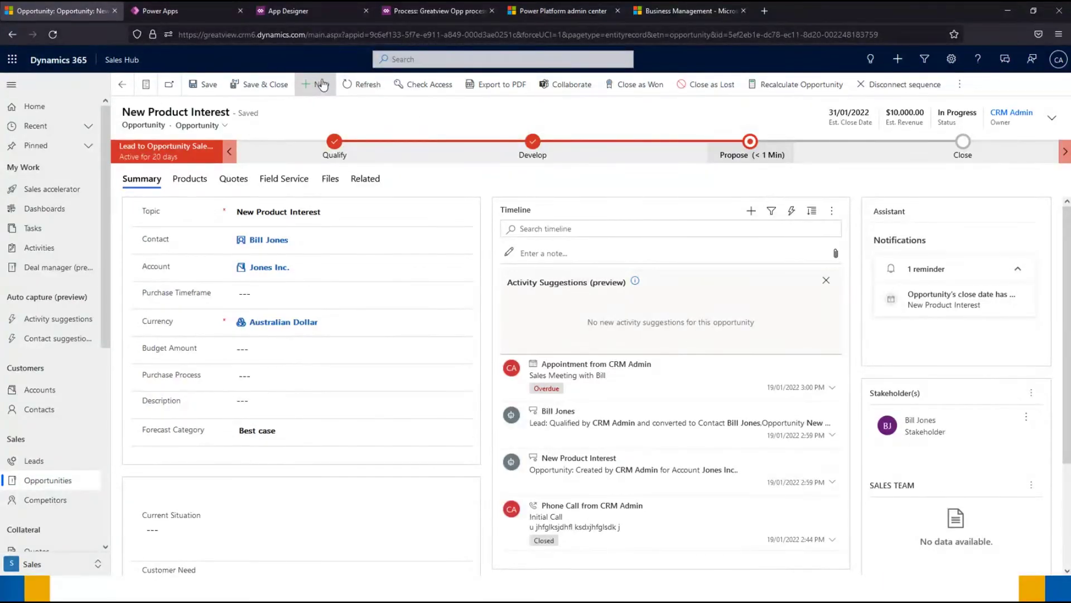
pyautogui.click(320, 84)
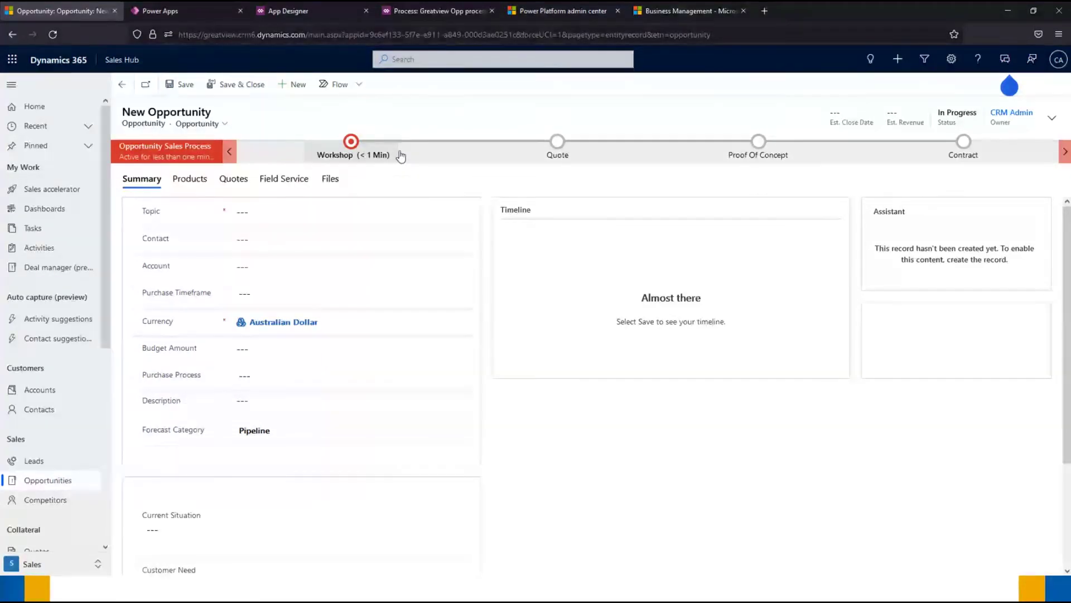
# Save a new opportunity with the topic 'Greatview enquiry'.
pyautogui.click(252, 216)
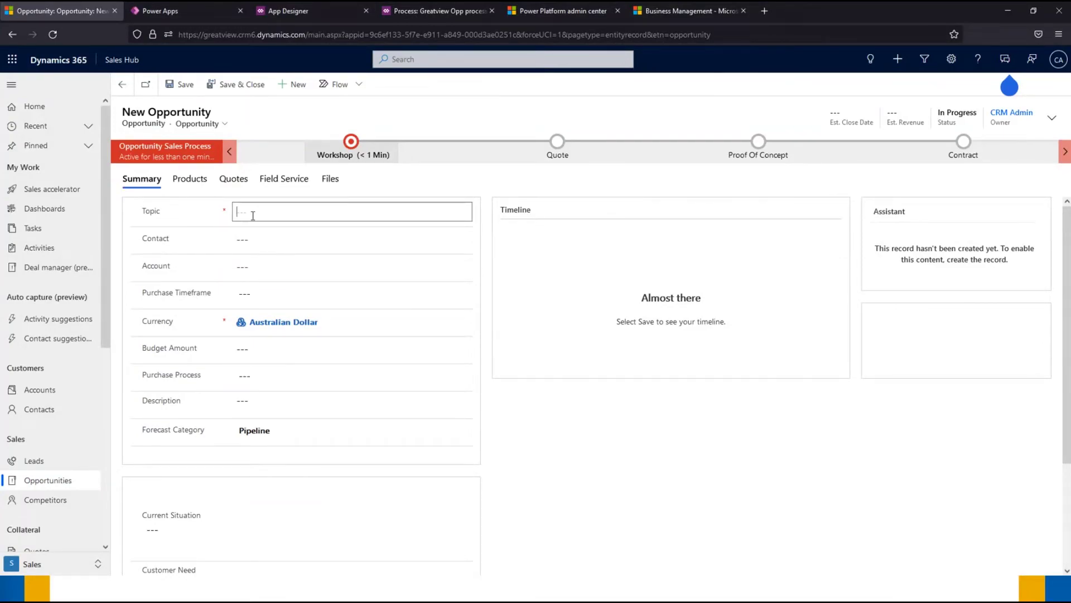
pyautogui.write('G')
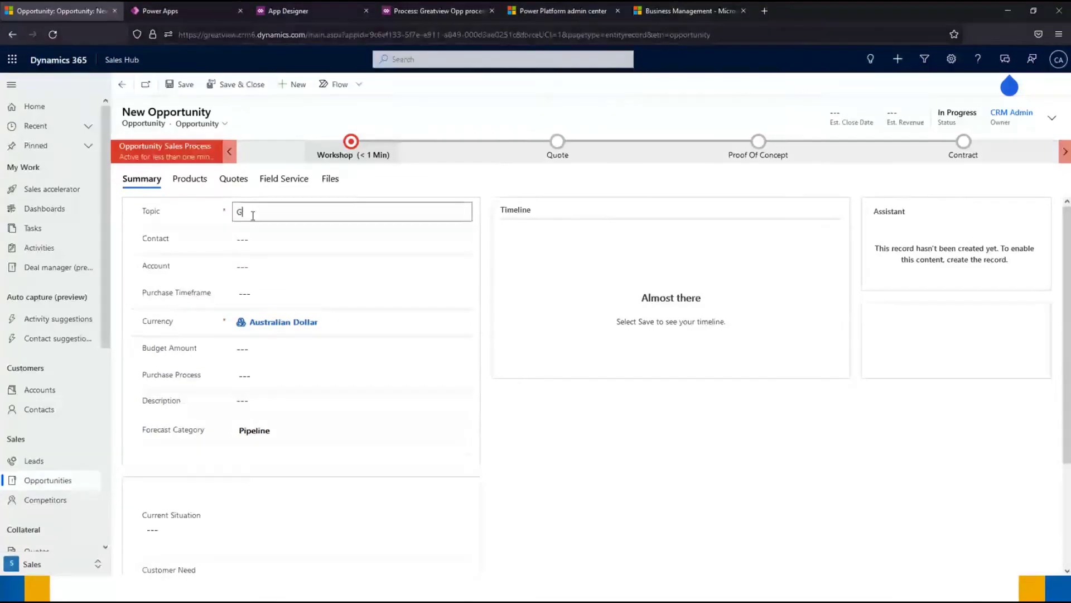
pyautogui.write('reatview enquiry')
pyautogui.click(186, 86)
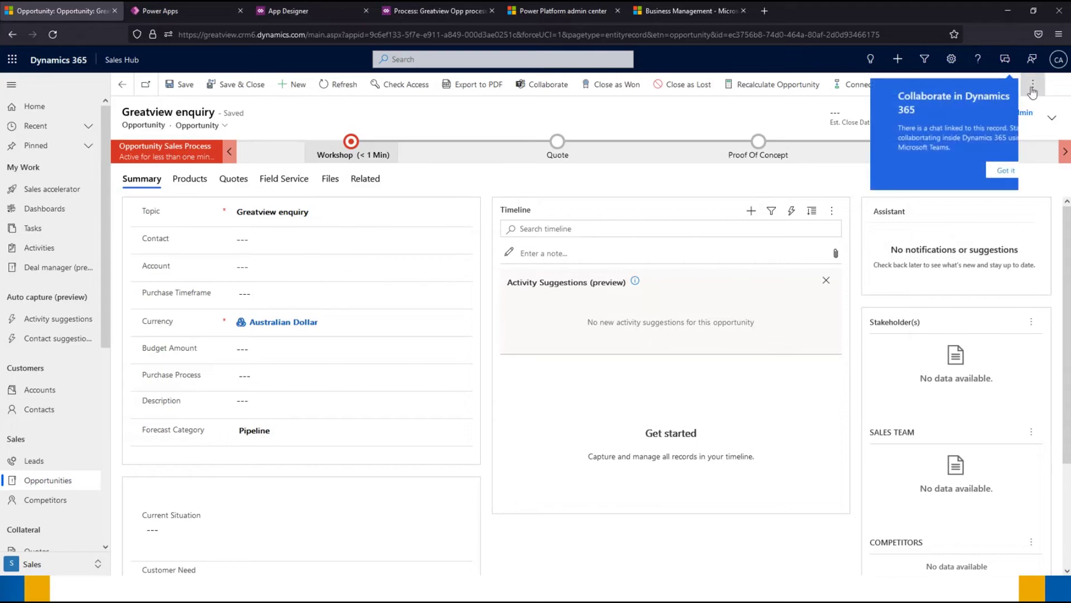
# Switch the opportunity's business process to the Greatview Opp process.
pyautogui.click(1033, 84)
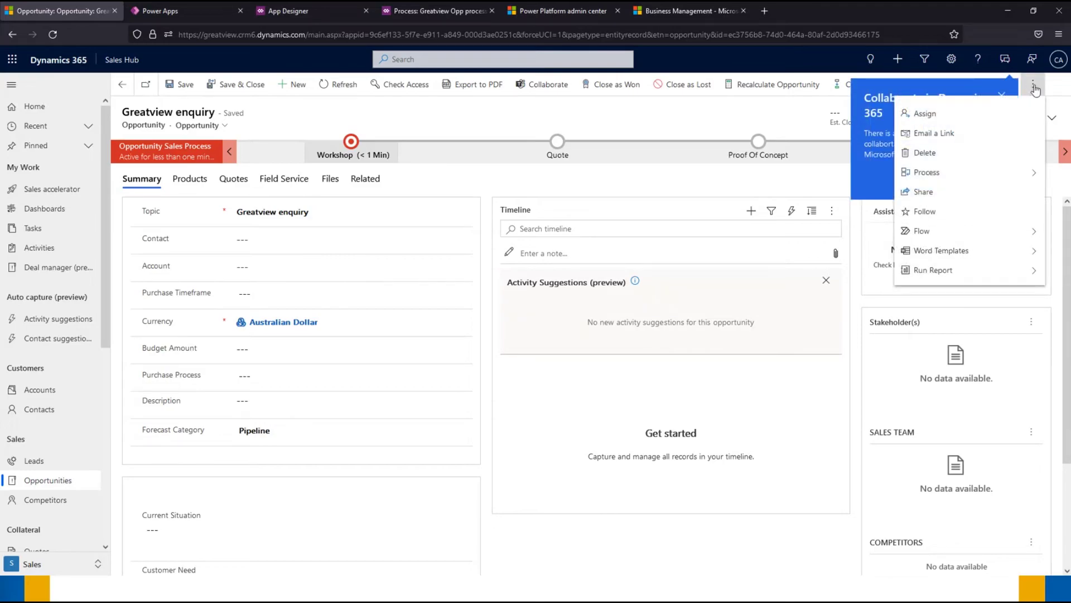
pyautogui.click(931, 175)
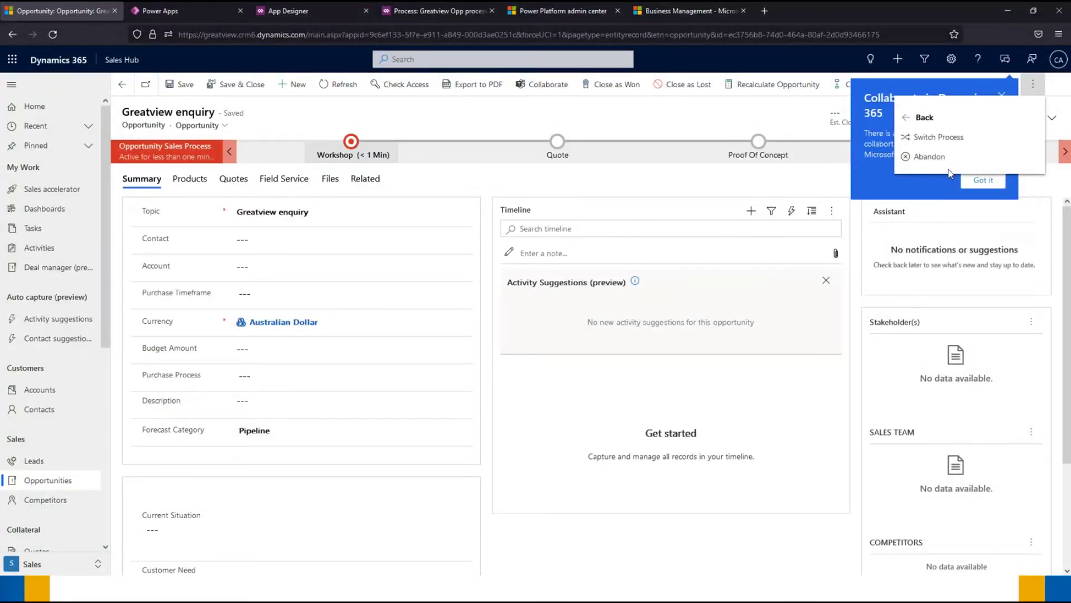
pyautogui.click(942, 140)
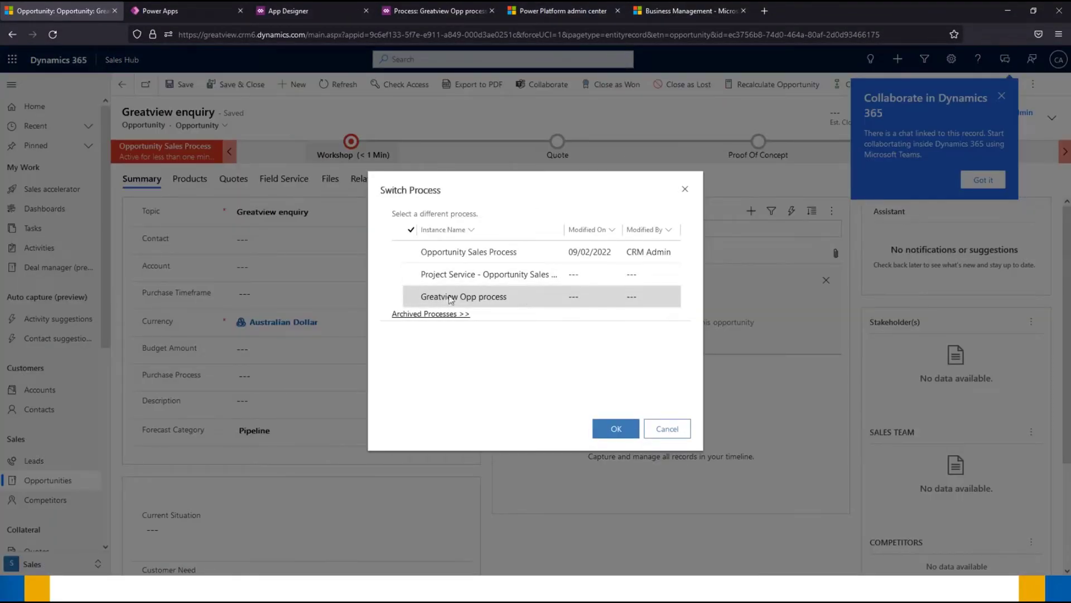
pyautogui.click(541, 297)
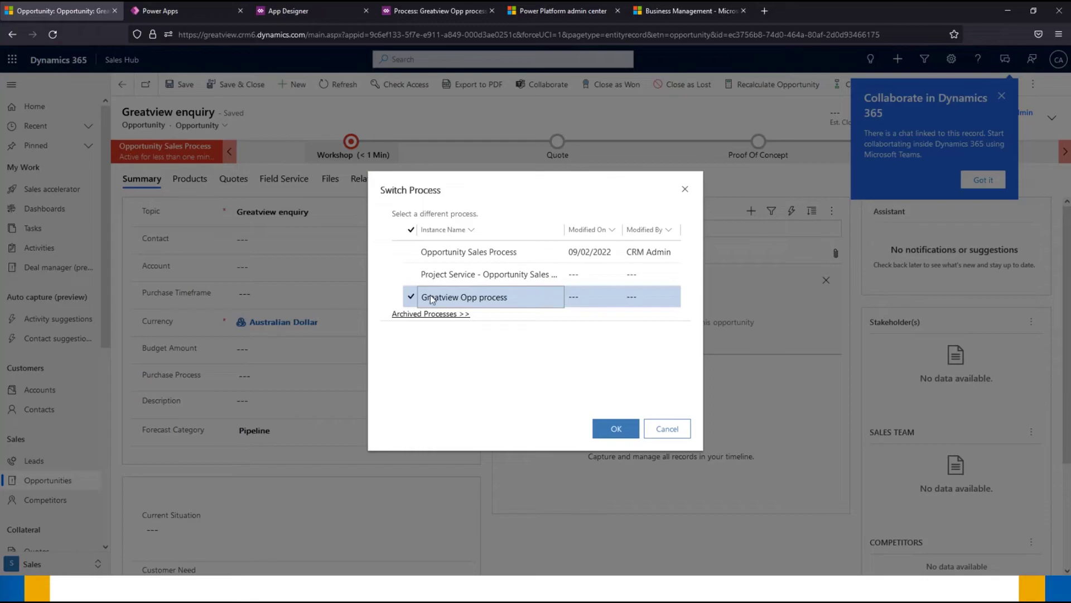
pyautogui.click(613, 428)
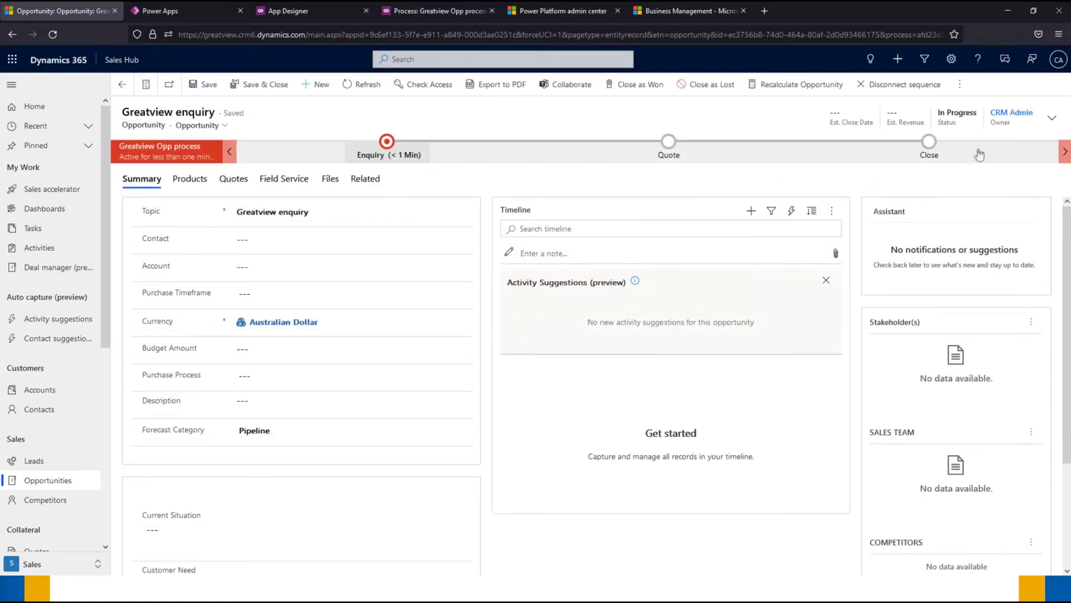
# Enter a Budget Amount of 15,000 in the Enquiry stage.
pyautogui.click(386, 143)
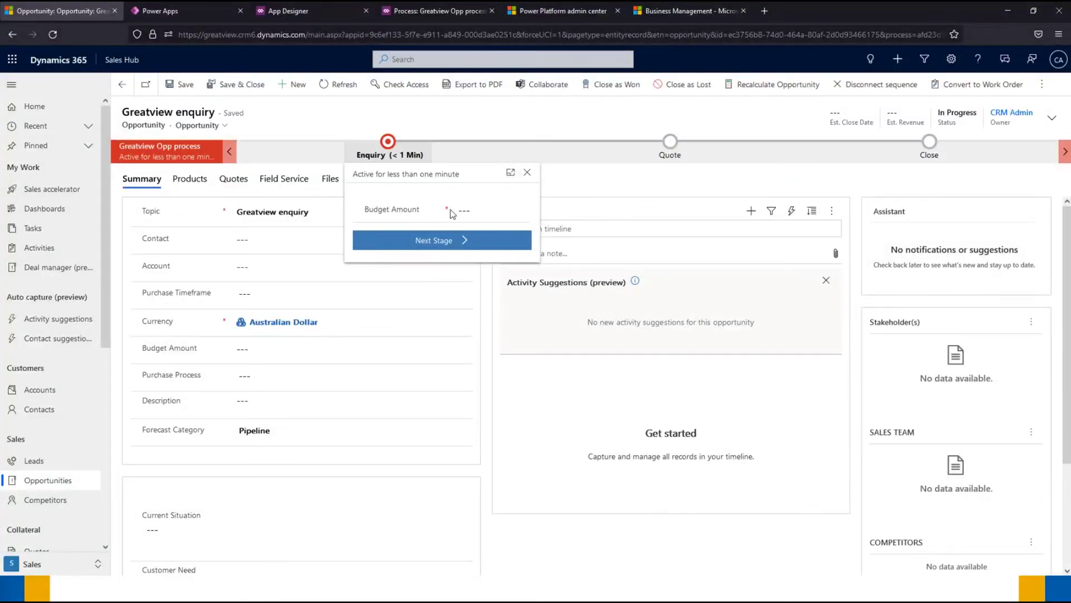
pyautogui.click(453, 242)
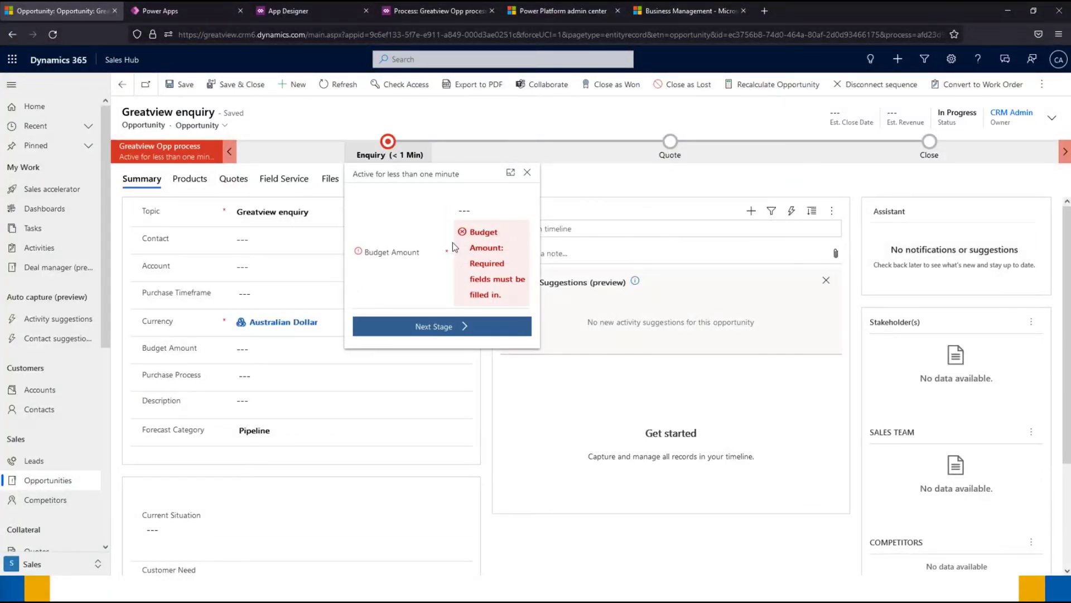
pyautogui.click(471, 211)
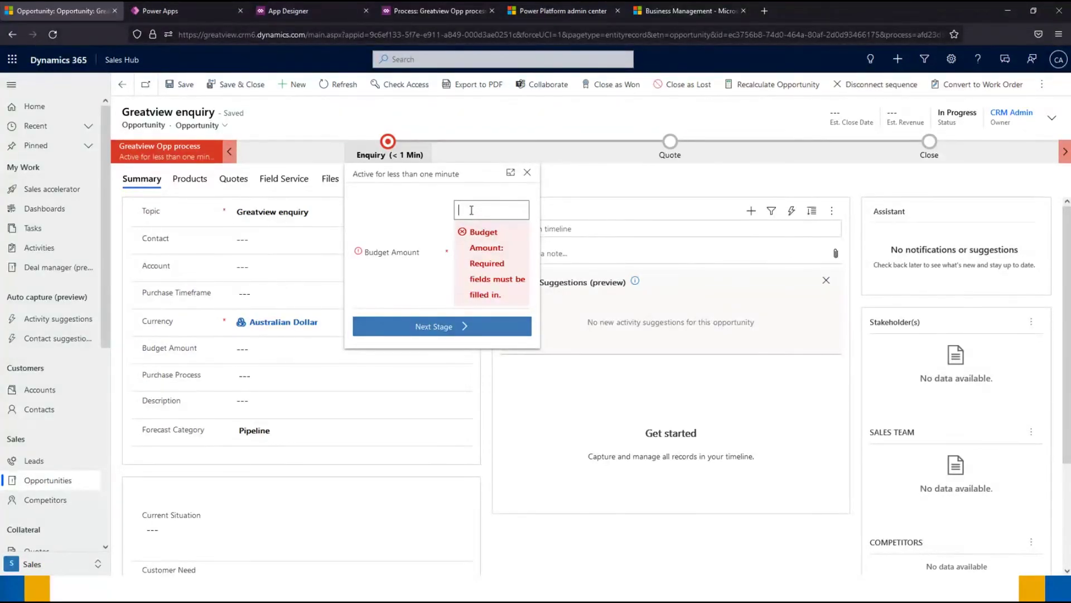
pyautogui.write('15,0')
pyautogui.write('000')
pyautogui.click(334, 118)
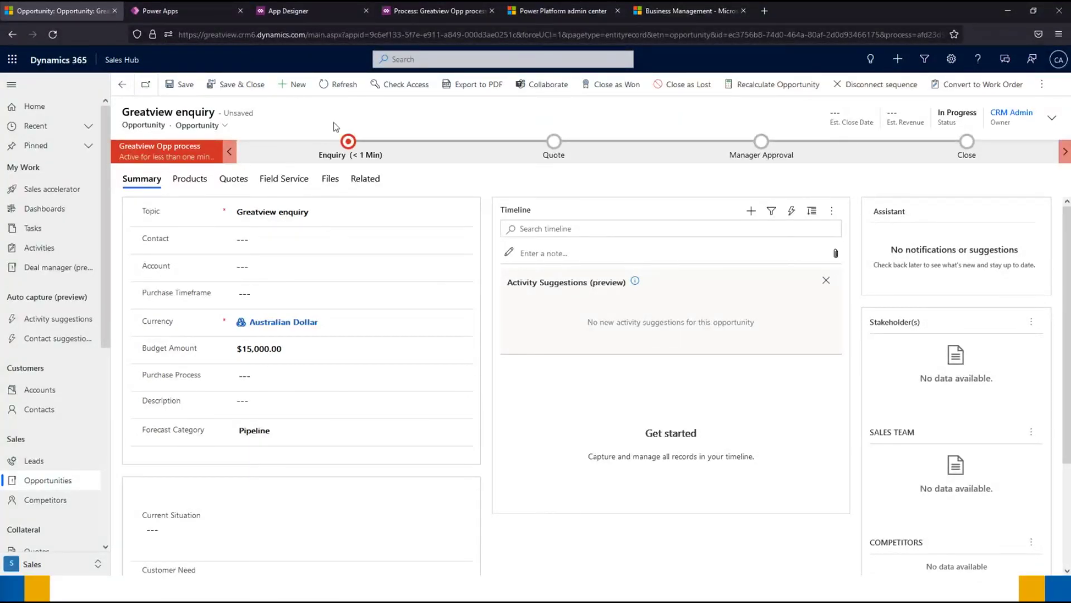
# Change the Budget Amount to 9000 to test the branch change.
pyautogui.click(351, 147)
pyautogui.click(448, 210)
pyautogui.tripleClick(448, 210)
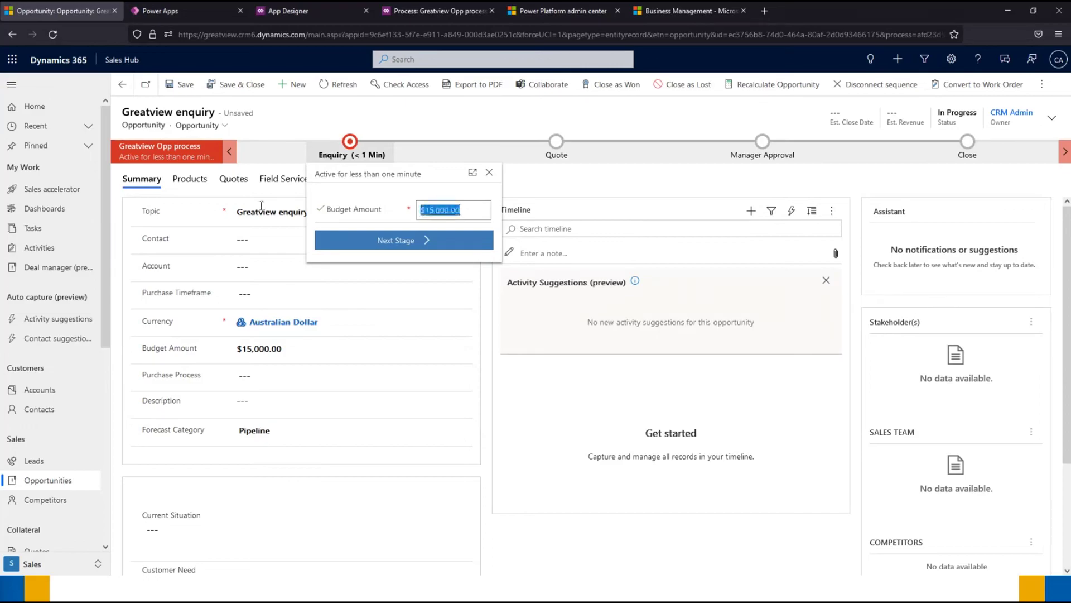
pyautogui.write('9000')
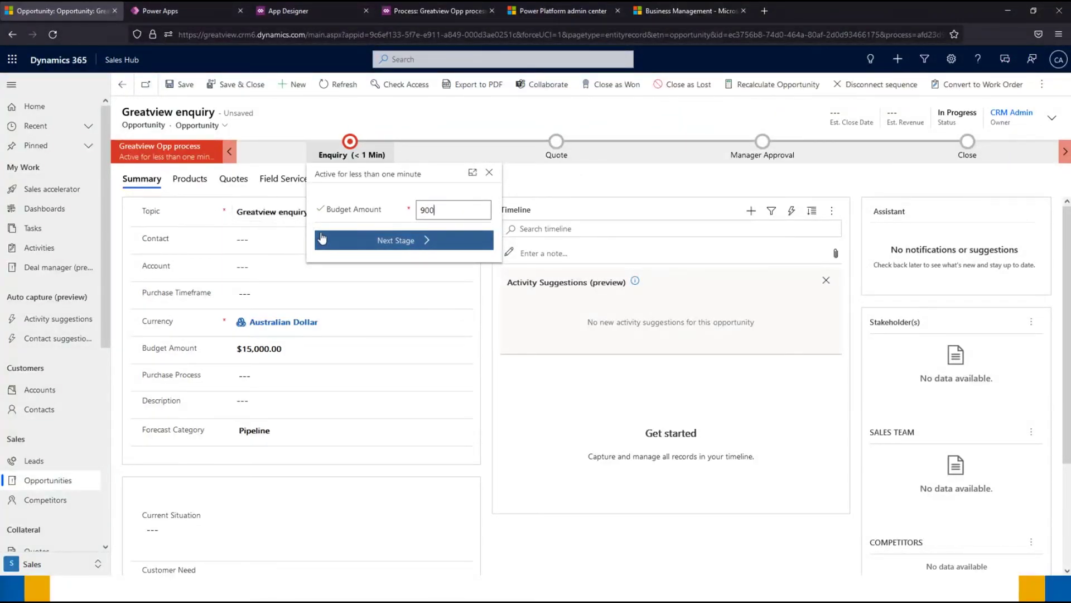
pyautogui.click(347, 115)
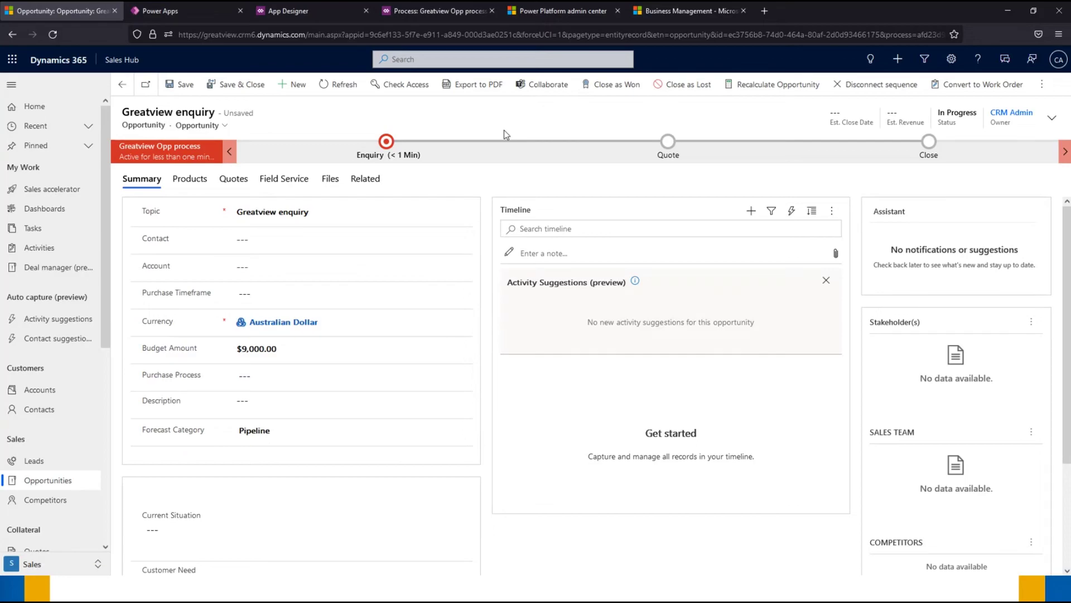
# Restore the Budget Amount to 15,000 and save the opportunity.
pyautogui.click(385, 142)
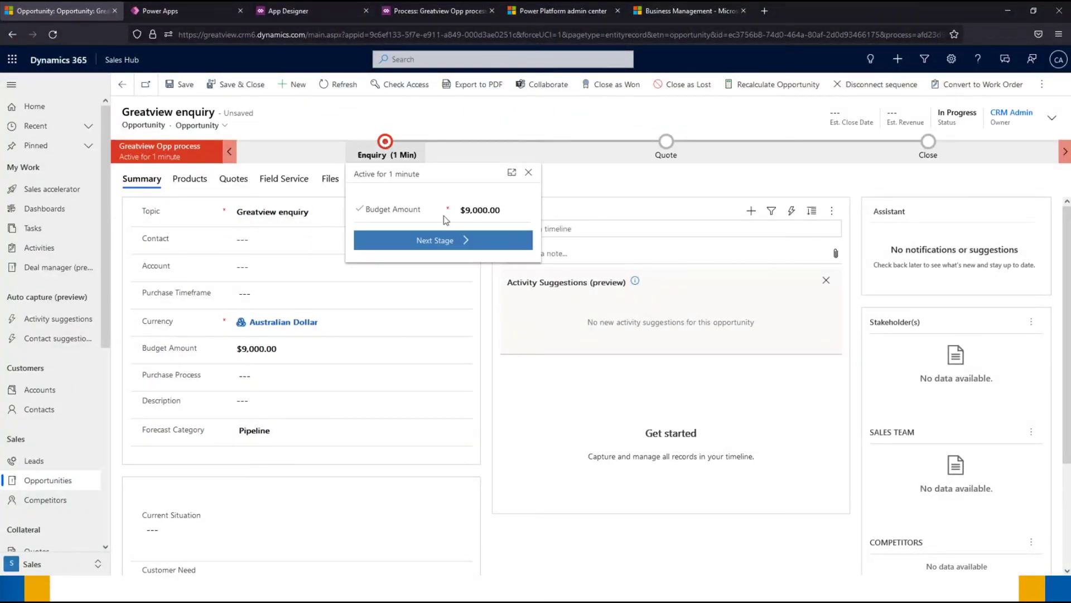
pyautogui.click(479, 210)
pyautogui.write('1')
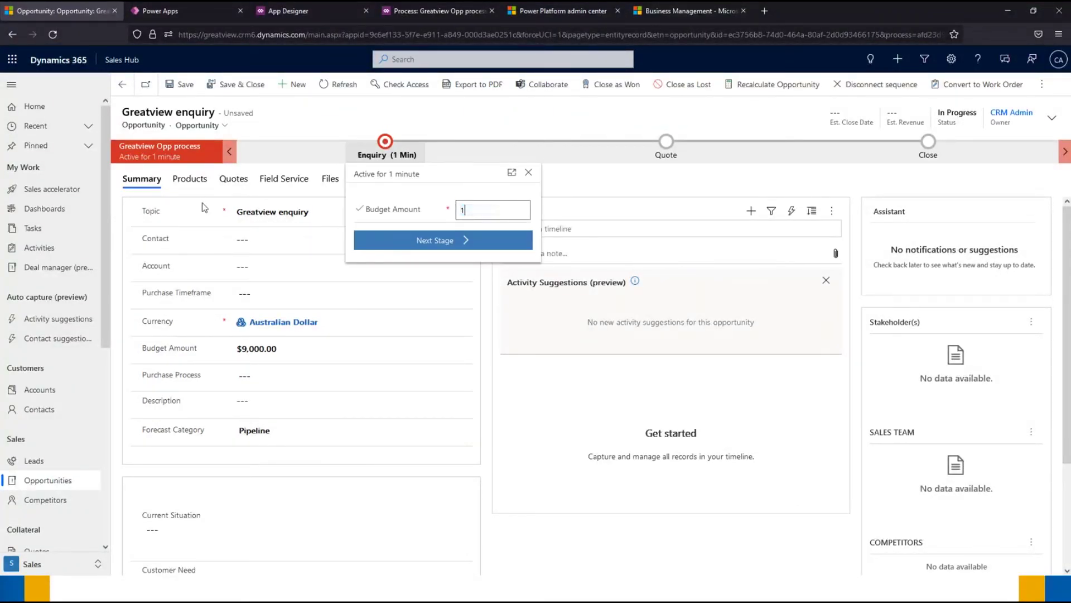
pyautogui.write('5,000')
pyautogui.click(285, 125)
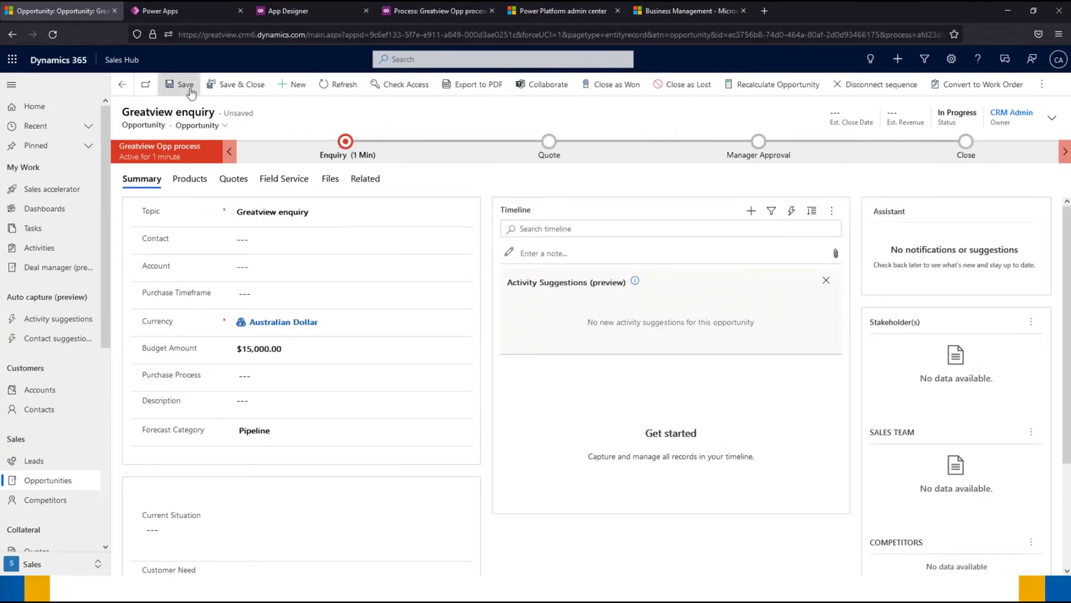
pyautogui.click(186, 85)
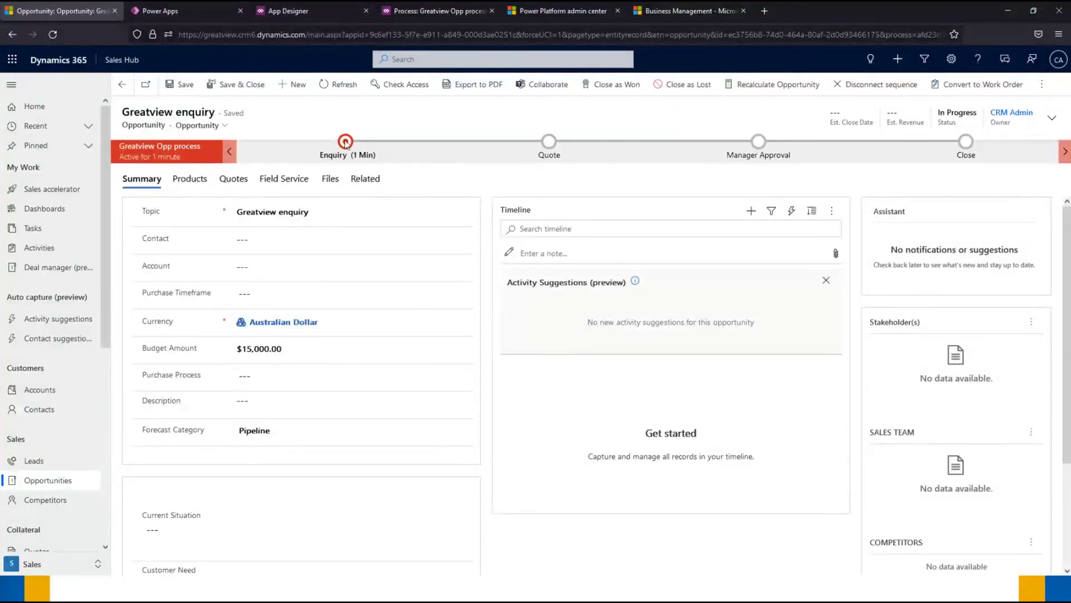
pyautogui.click(346, 142)
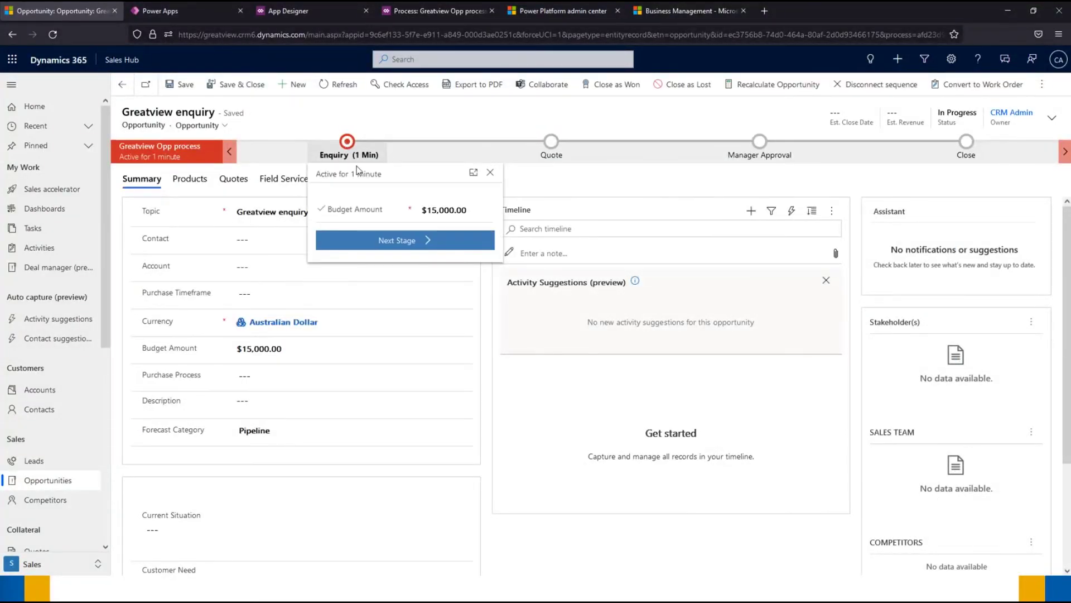
# Advance the Greatview enquiry through Quote to Manager Approval and refresh to show its reassigned owner.
pyautogui.click(407, 244)
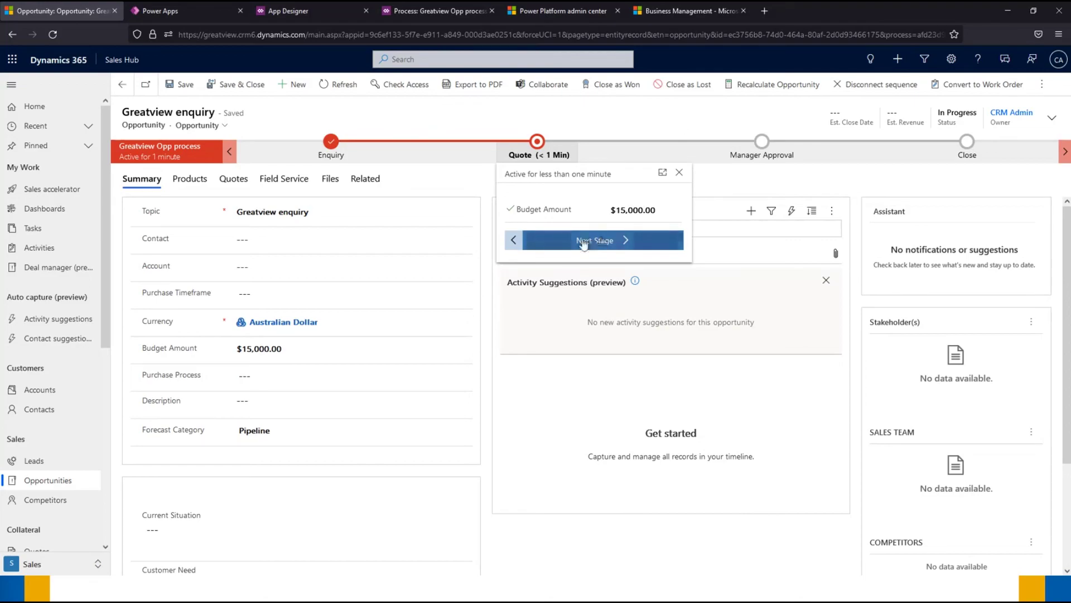
pyautogui.click(618, 244)
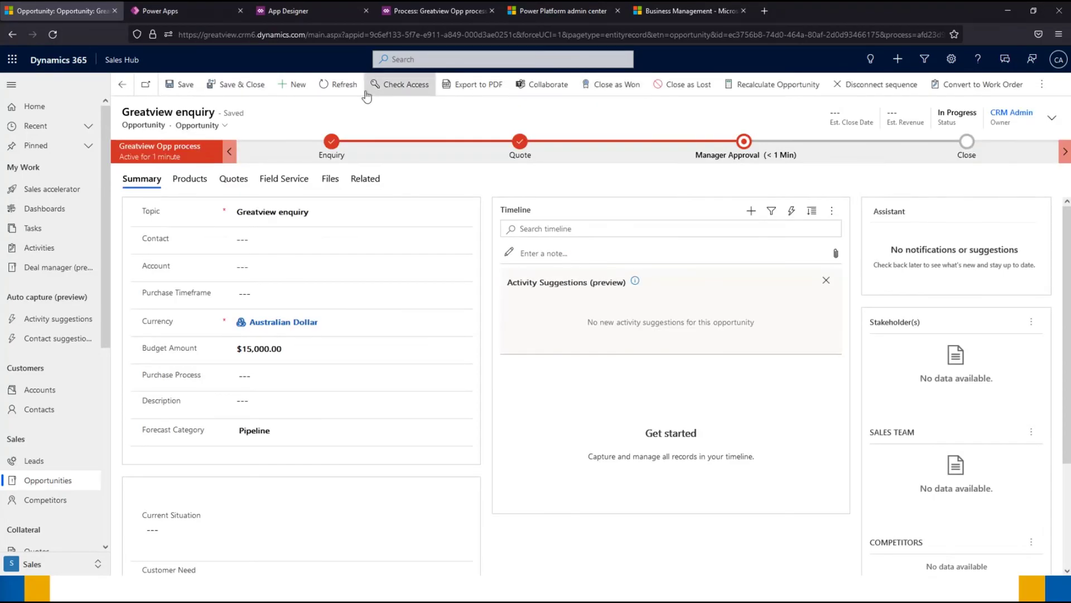
pyautogui.click(347, 86)
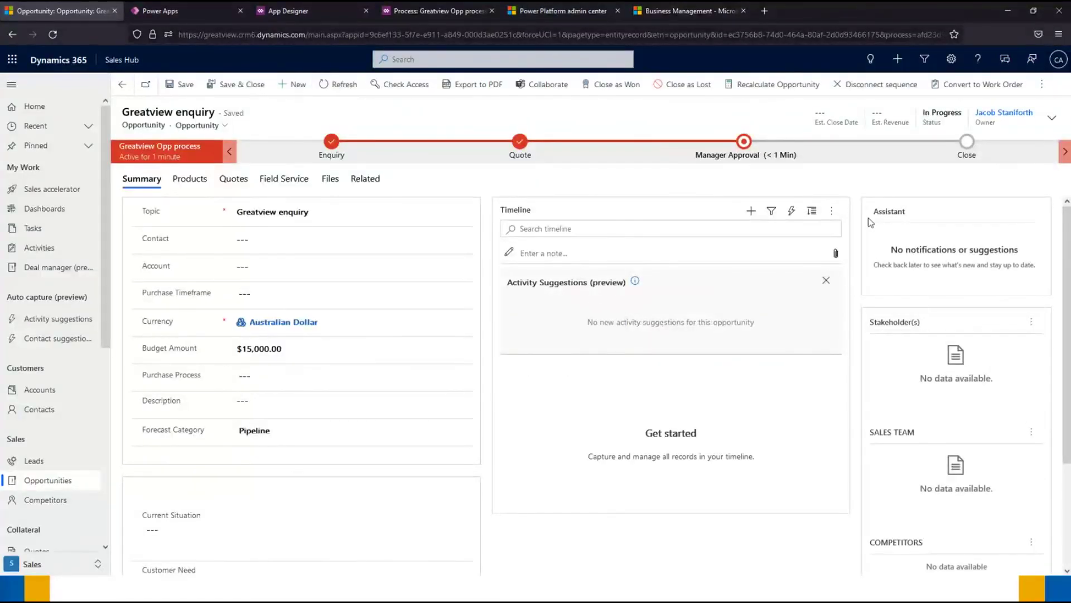